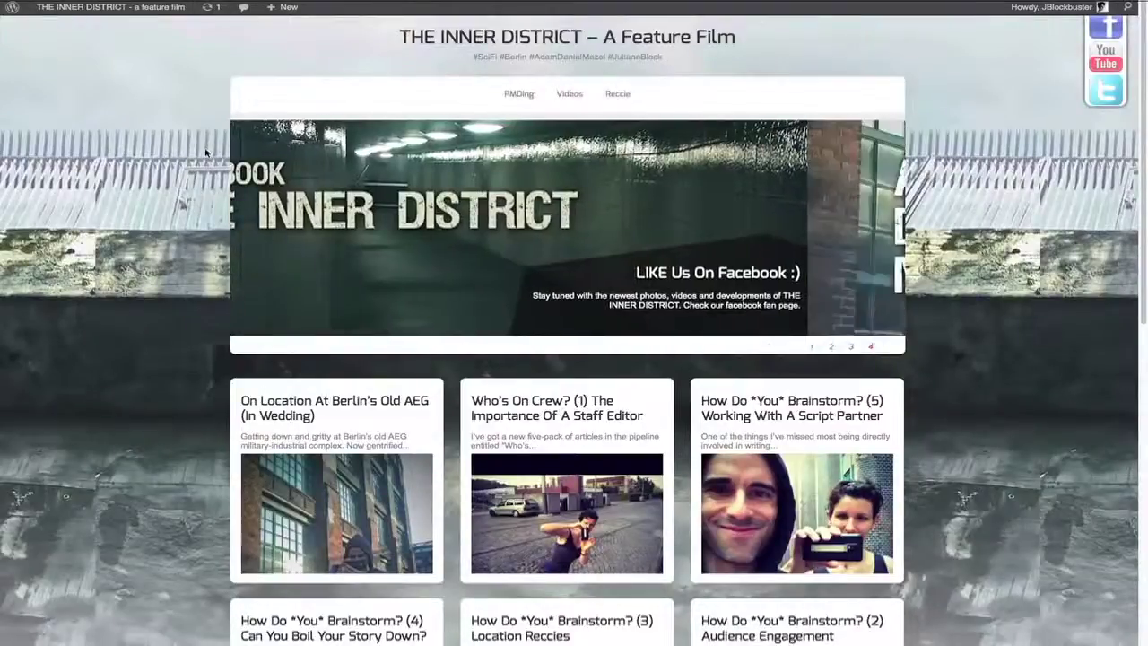
# Step: Go to the site's dashboard and search for new plugins with the keyword "post to twitter"
pyautogui.moveTo(72, 7)
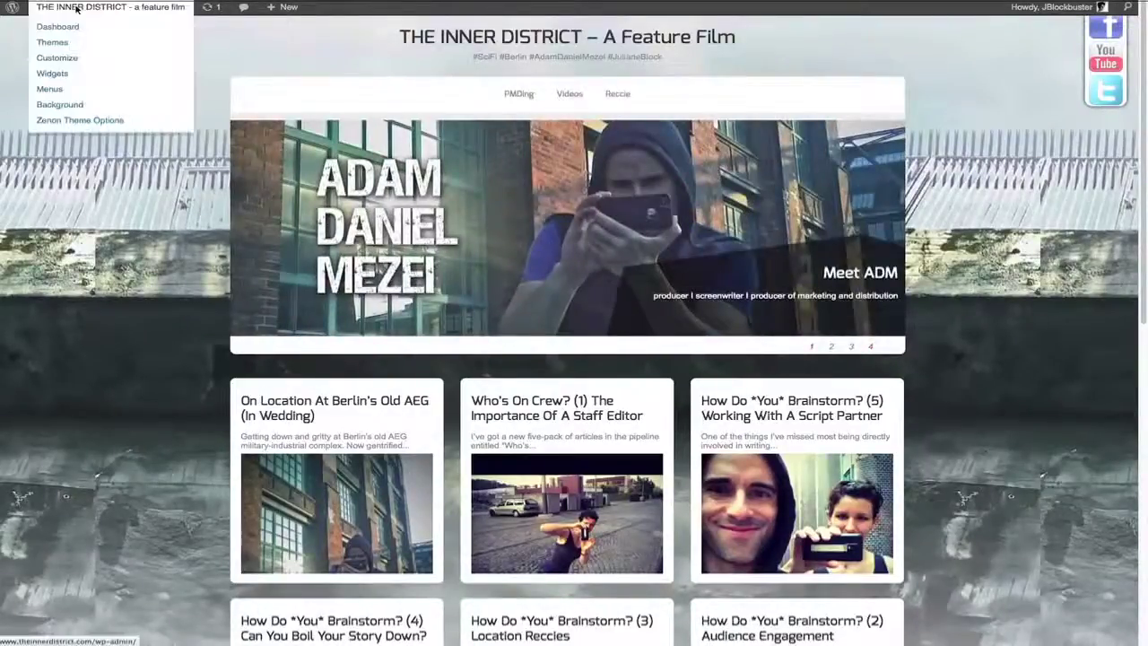
pyautogui.click(54, 25)
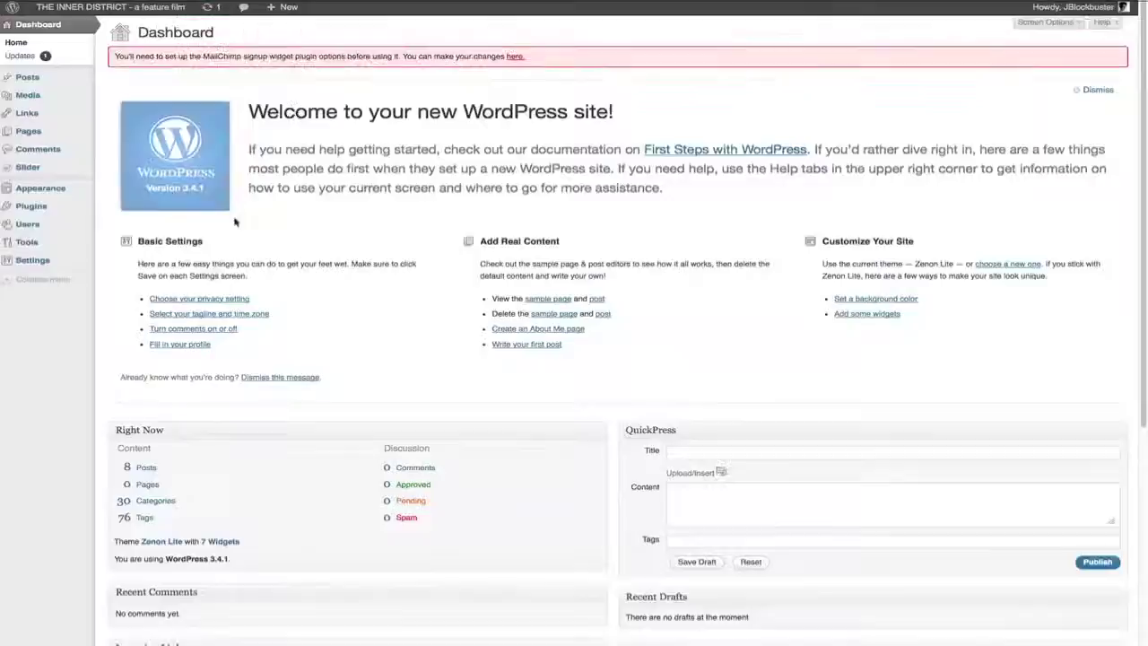
pyautogui.click(29, 206)
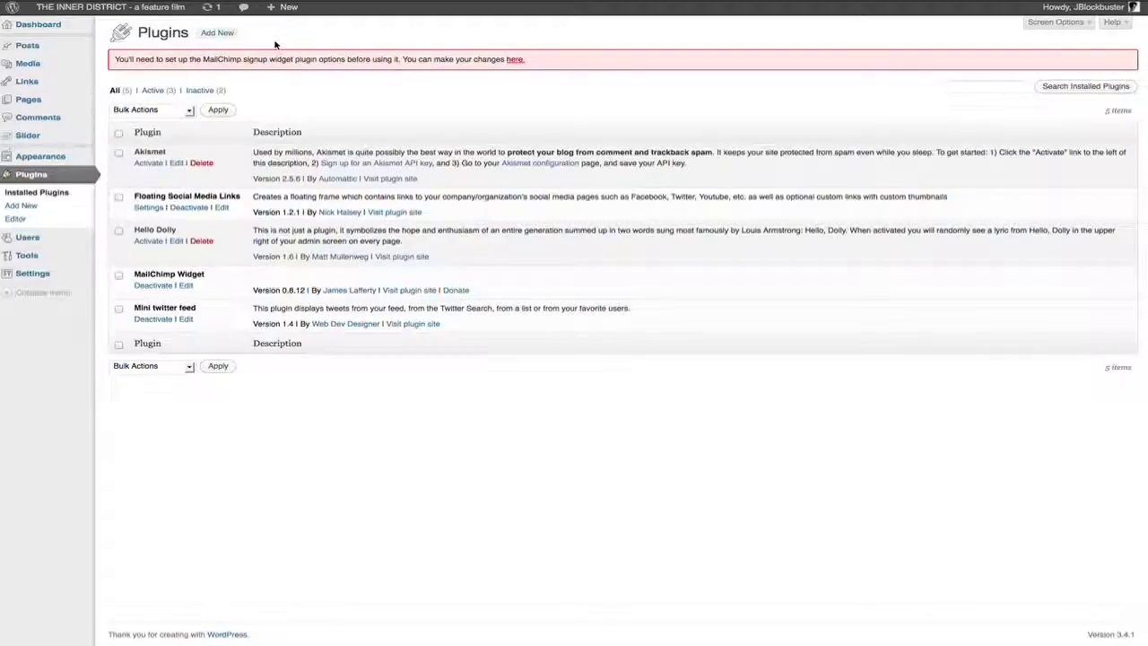
pyautogui.click(220, 34)
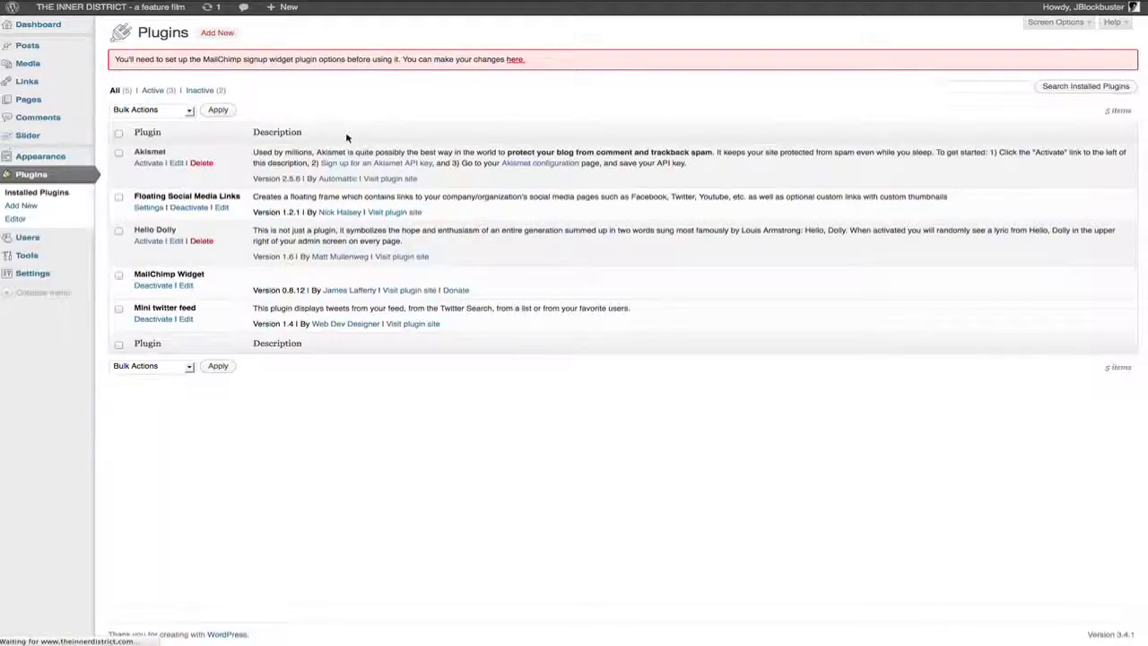
pyautogui.click(162, 161)
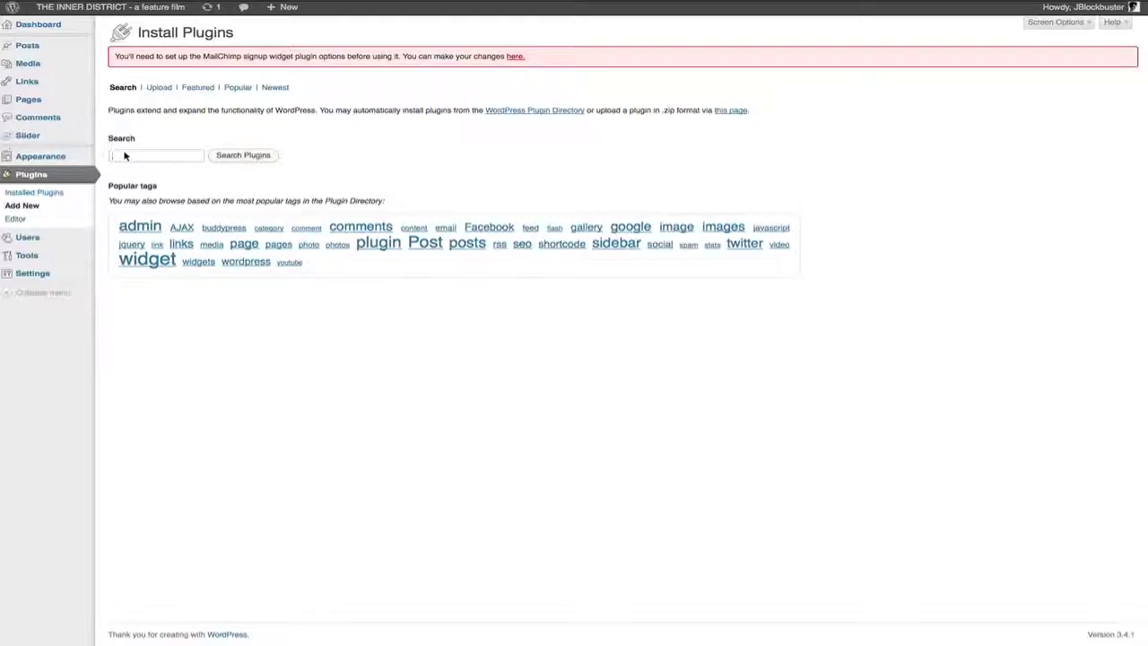
pyautogui.write('post to twitter')
pyautogui.click(146, 170)
pyautogui.click(242, 156)
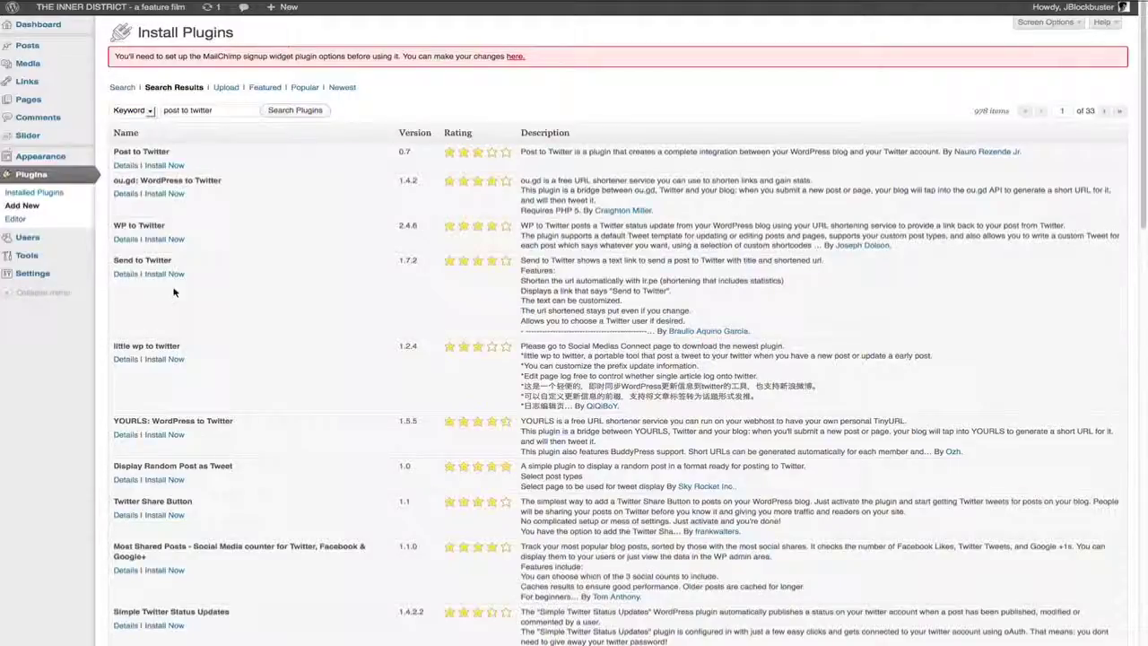
# Step: Install the WP to Twitter plugin from its details and activate it
pyautogui.click(126, 240)
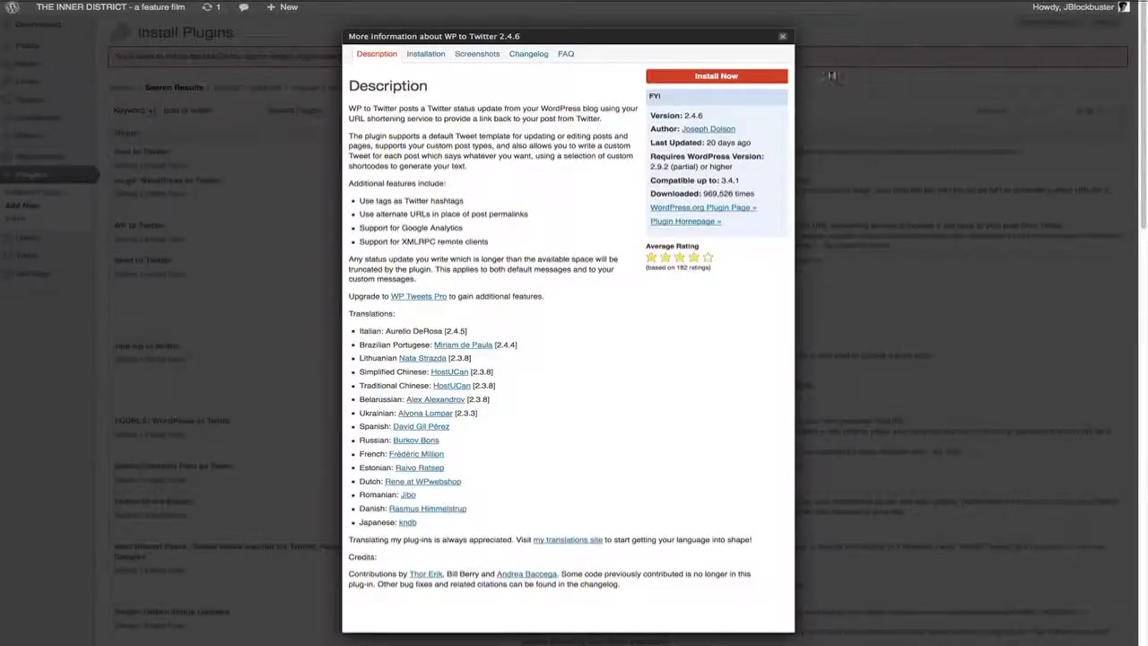
pyautogui.click(715, 77)
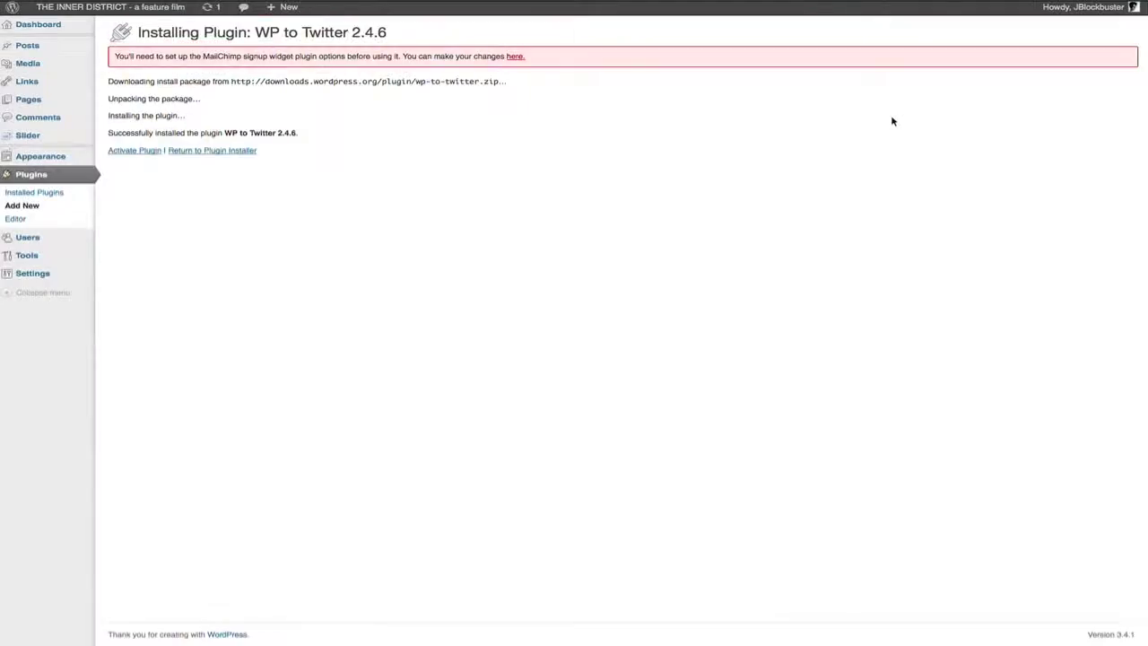
pyautogui.click(137, 150)
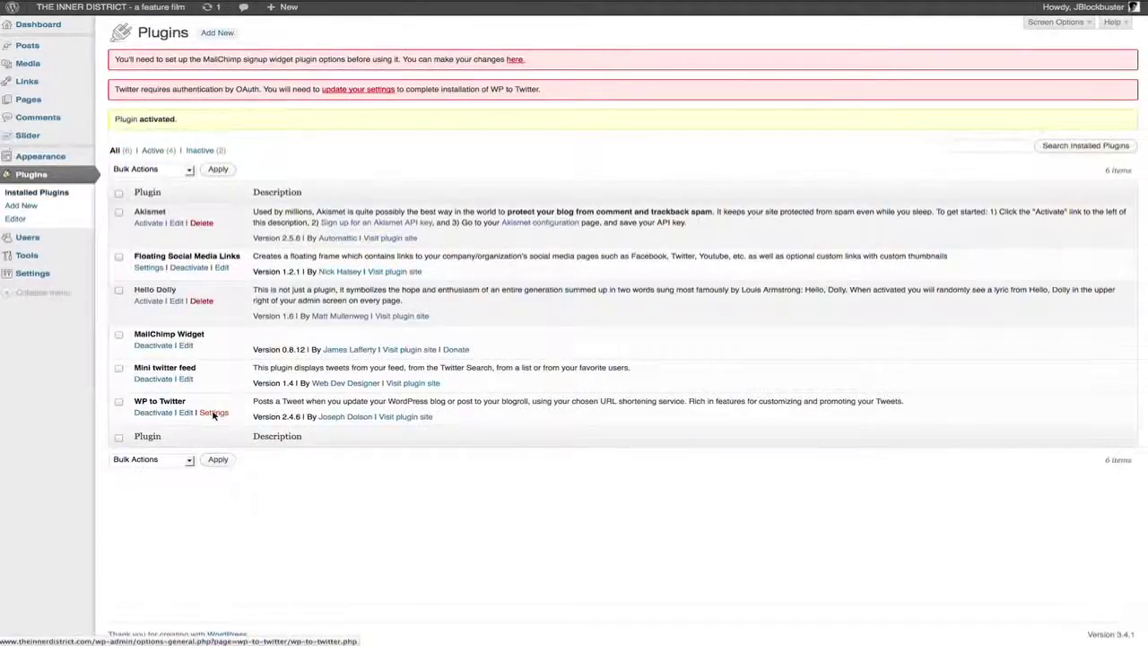
# Step: Open the WP to Twitter settings and go from there to Twitter's application registration page
pyautogui.moveTo(31, 273)
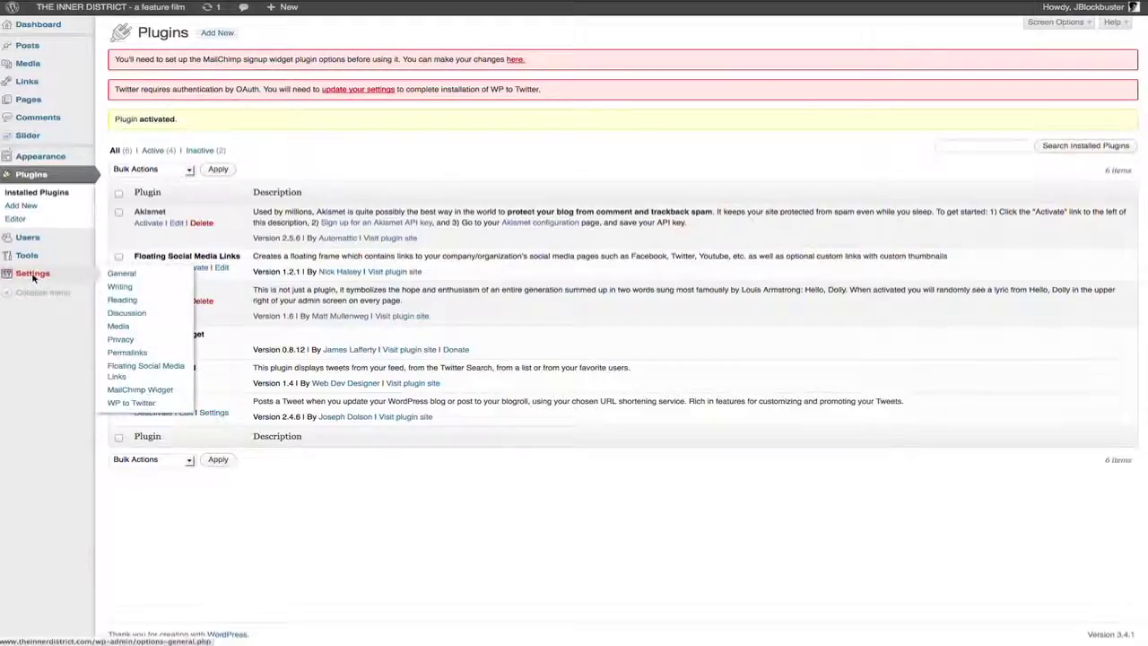
pyautogui.click(136, 404)
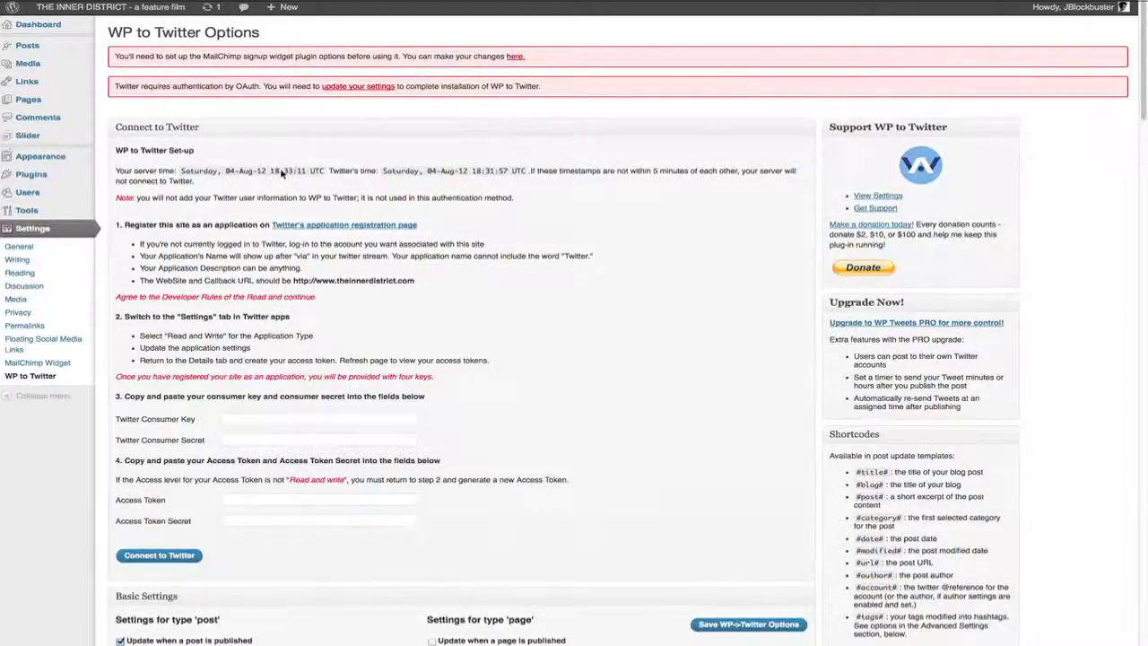
pyautogui.click(352, 226)
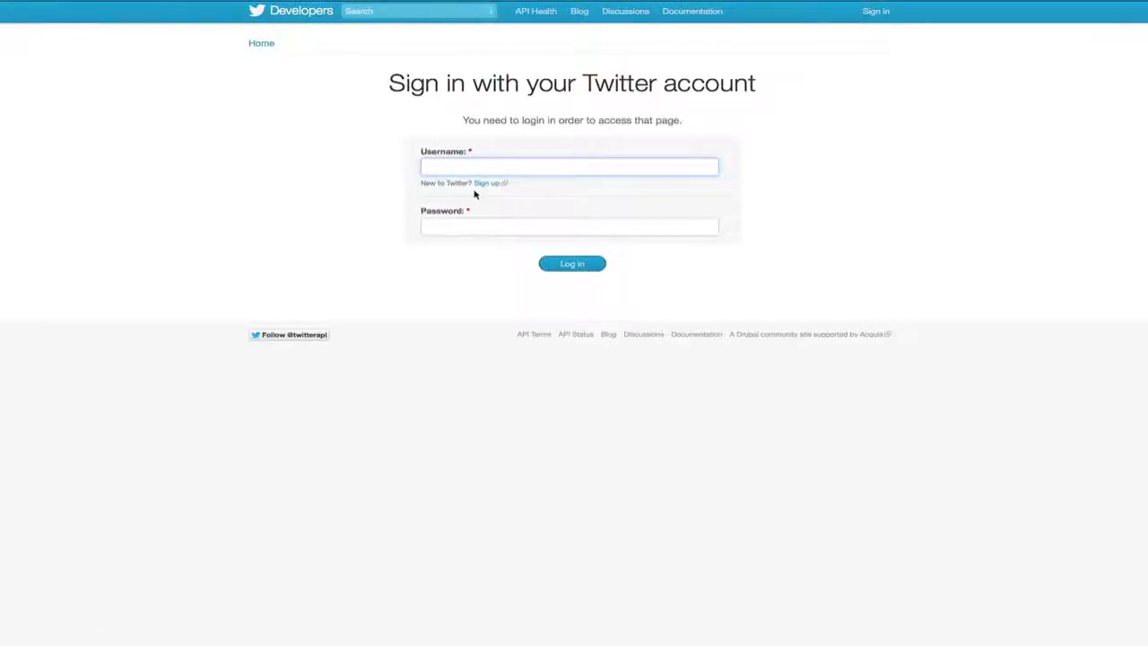
# Step: Sign in to Twitter Developers with the film account's username and password
pyautogui.write('innerdistrict')
pyautogui.press('Tab')
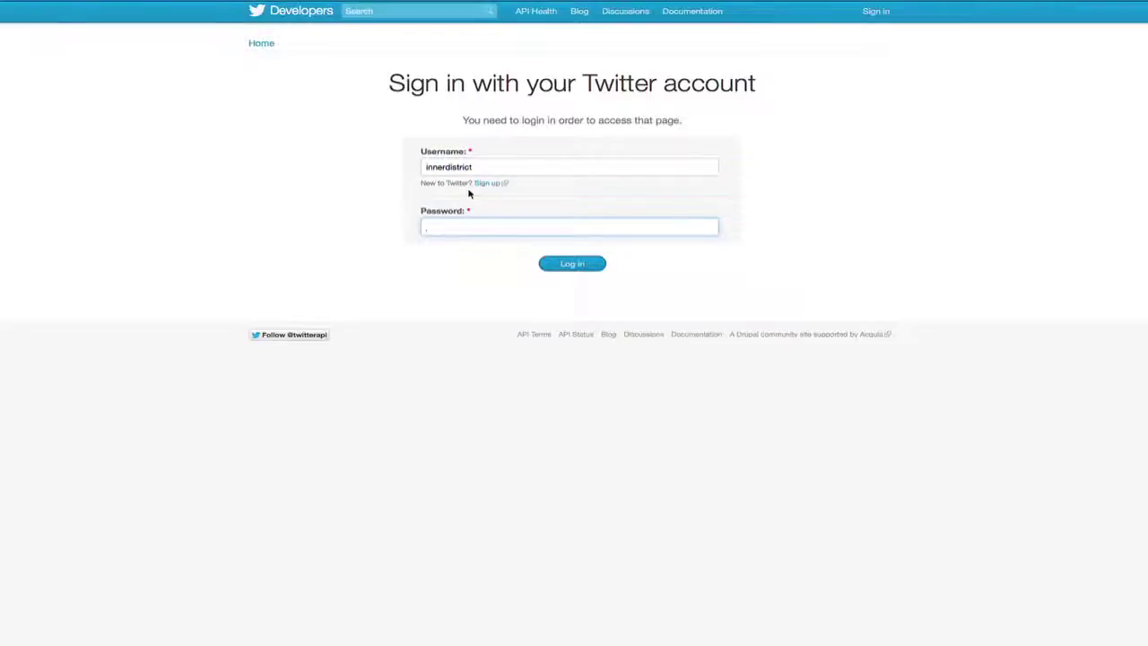
pyautogui.write('******************')
pyautogui.click(590, 266)
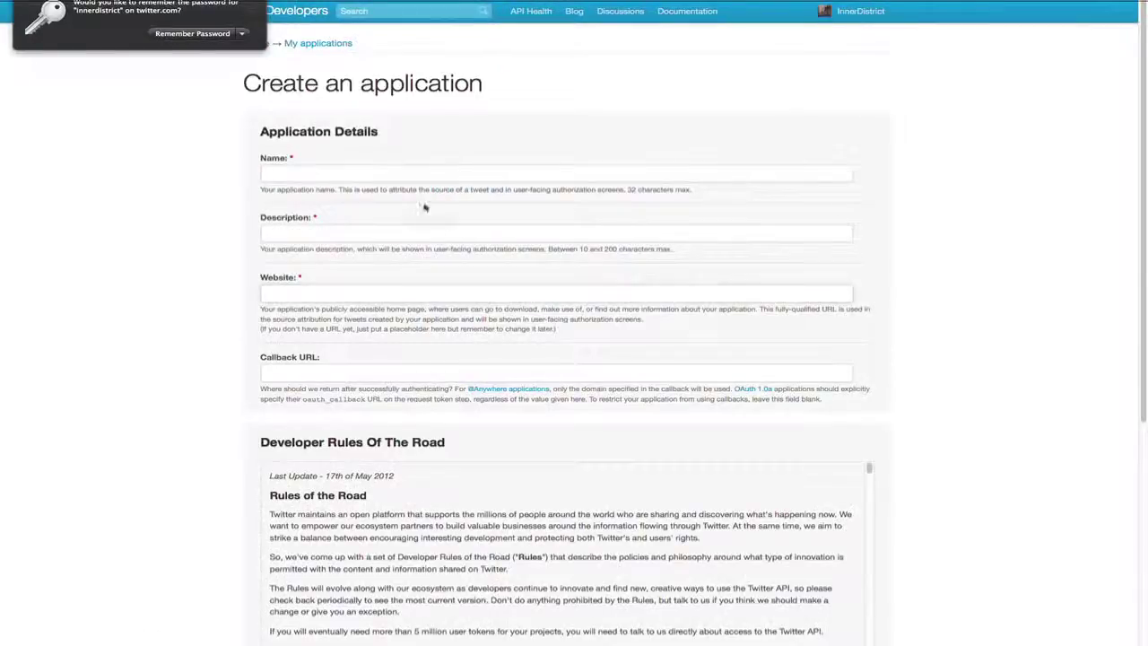
pyautogui.click(286, 177)
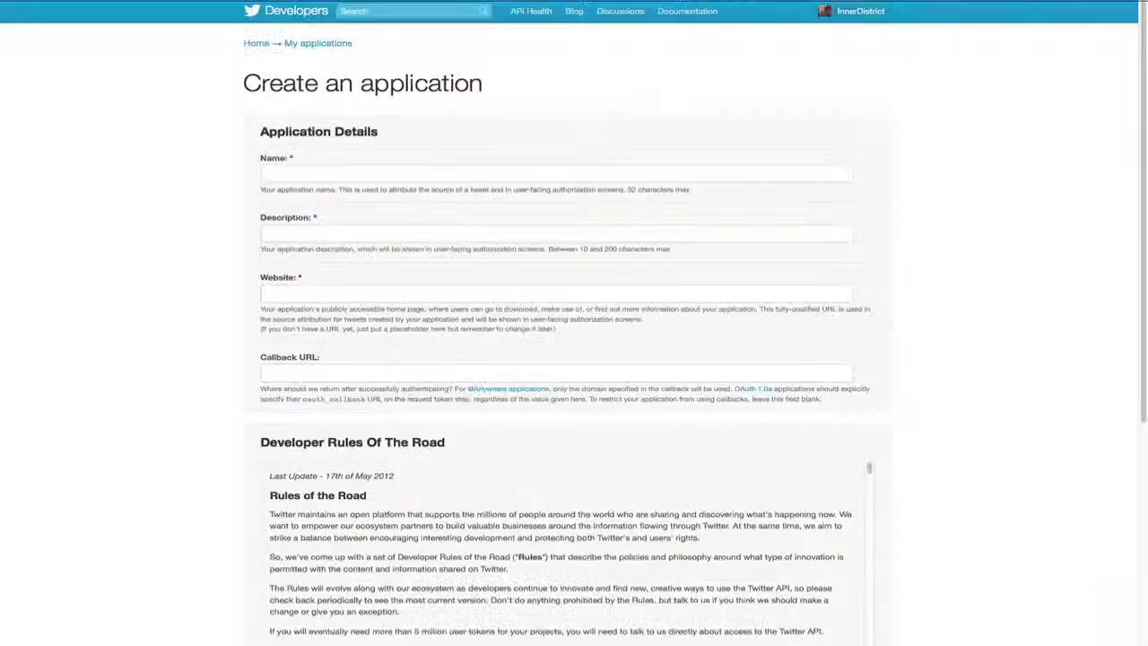
pyautogui.click(315, 175)
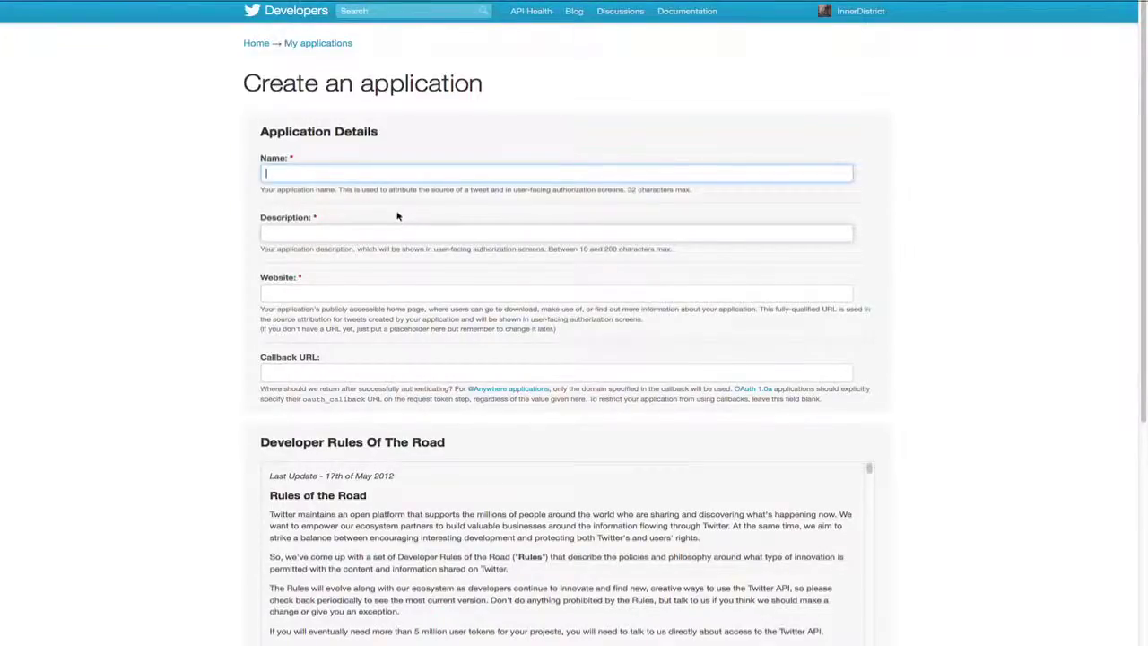
pyautogui.write('ner District')
pyautogui.click(290, 237)
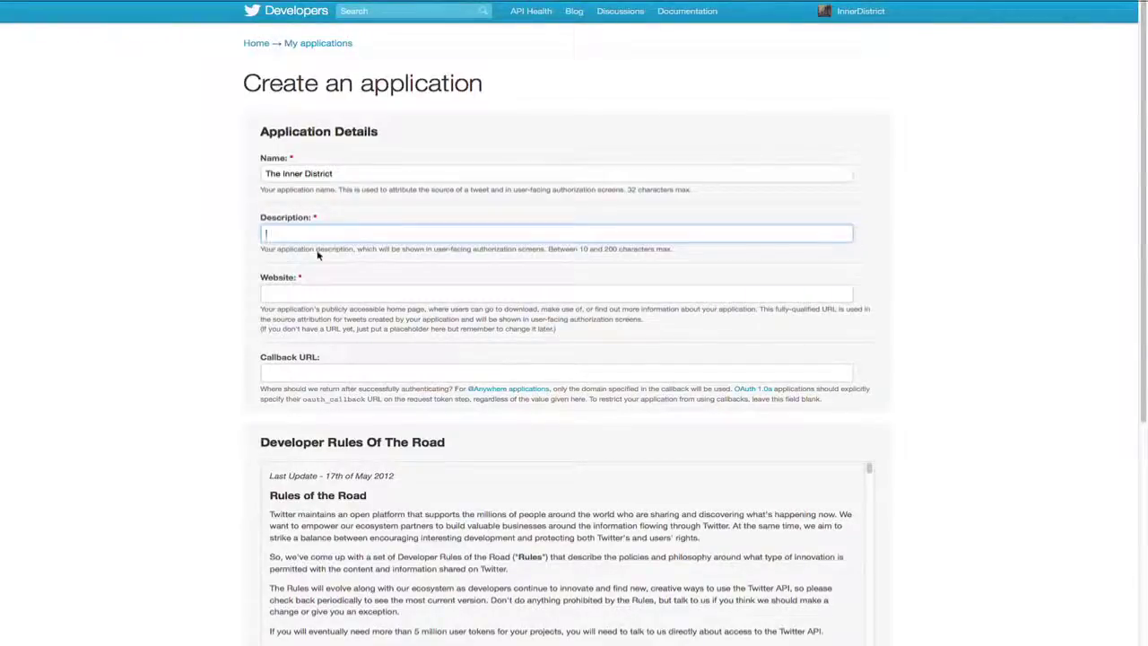
pyautogui.write('A feature movie')
pyautogui.click(275, 297)
pyautogui.write('http://www.theinnerdistrict')
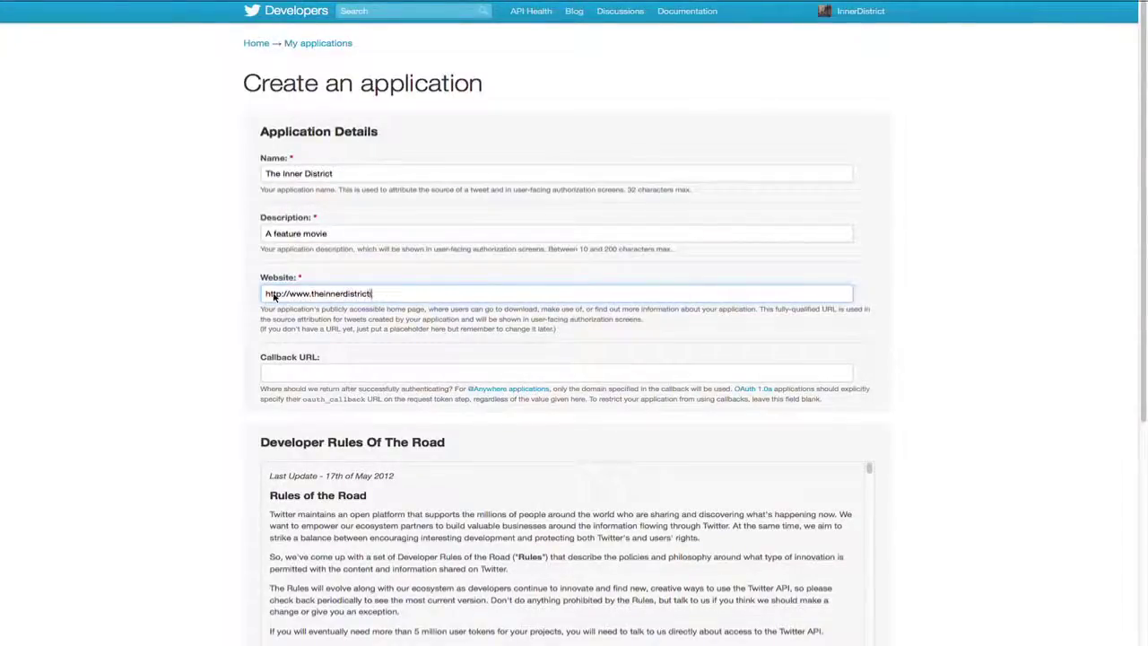
pyautogui.write('.com')
pyautogui.tripleClick(345, 293)
pyautogui.hotkey('ctrl', 'c')
pyautogui.press('Tab')
pyautogui.hotkey('ctrl', 'v')
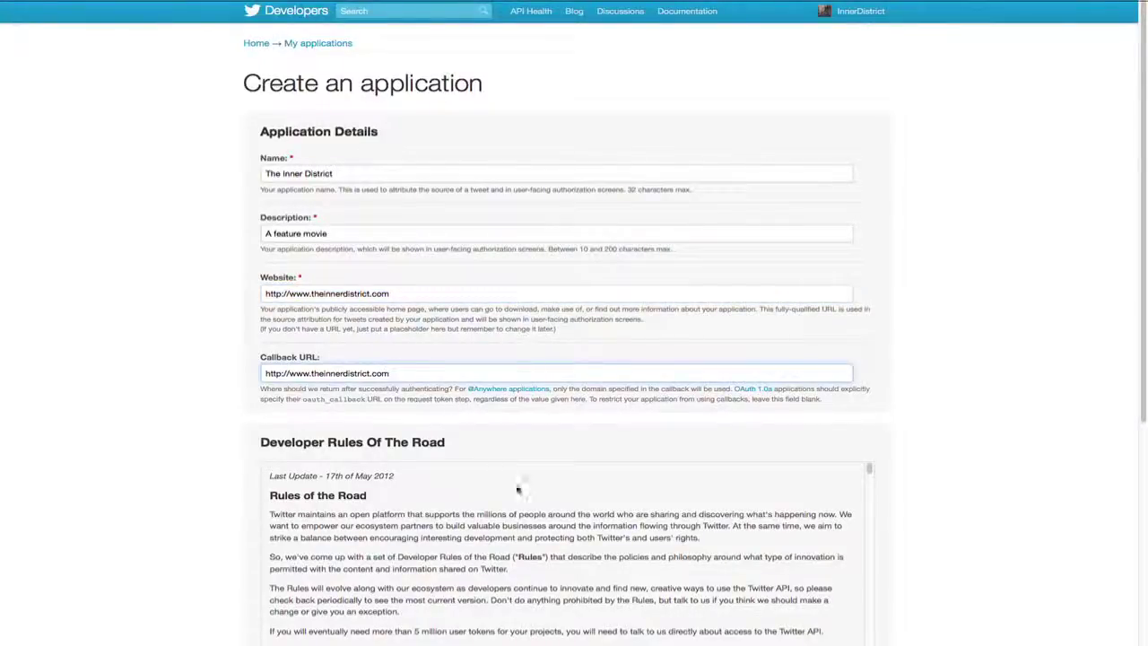
# Step: Agree to the Developer Rules Of The Road, enter the CAPTCHA text and create the Twitter application
pyautogui.scroll(-5, 503, 466)
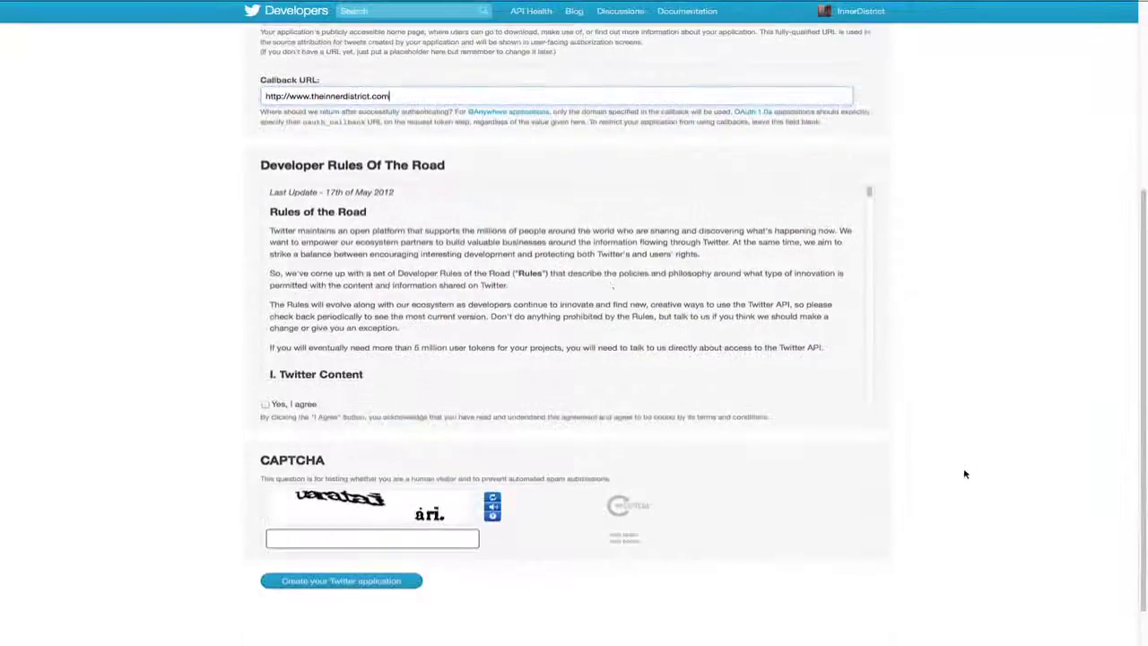
pyautogui.scroll(-4, 559, 314)
pyautogui.scroll(-10, 560, 314)
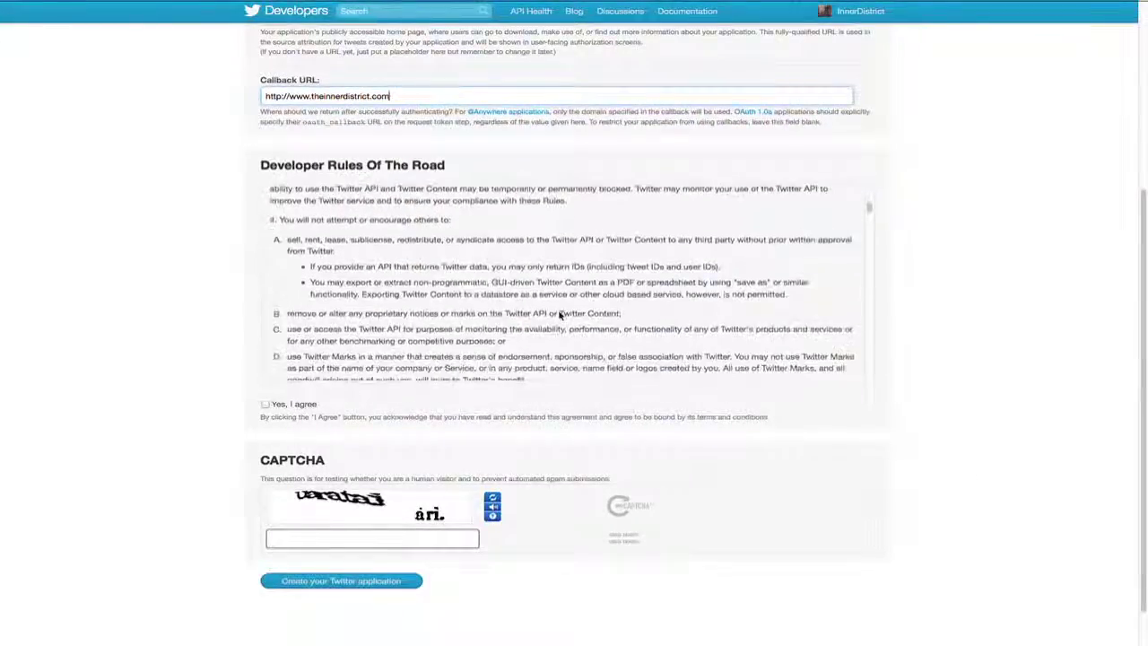
pyautogui.scroll(-3, 559, 314)
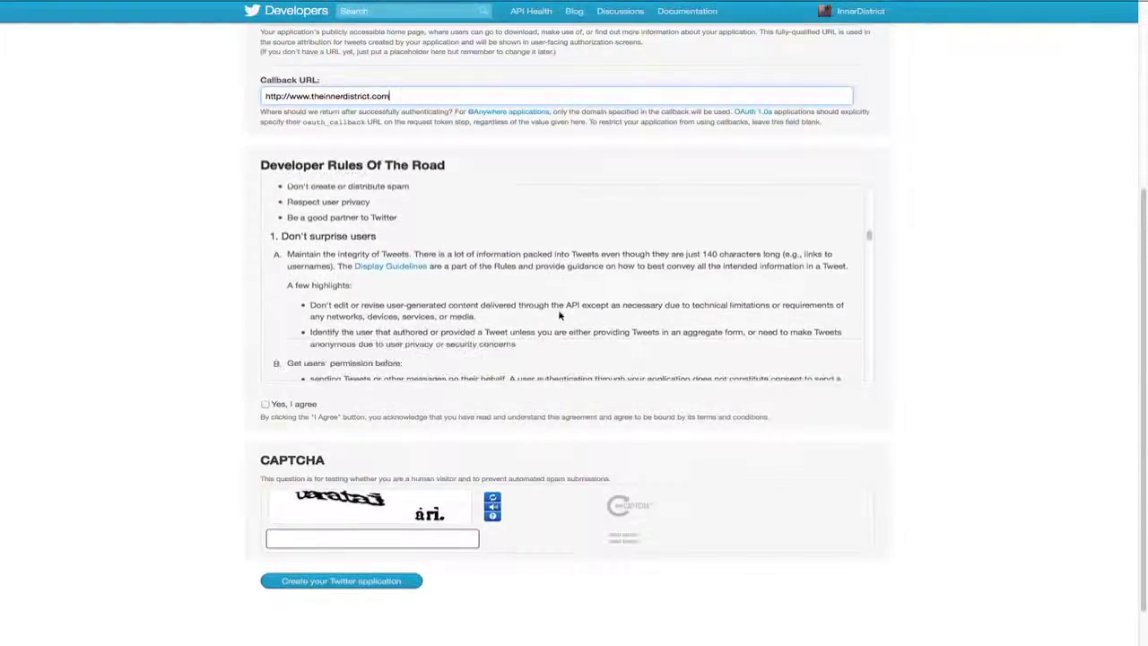
pyautogui.click(266, 404)
pyautogui.click(292, 541)
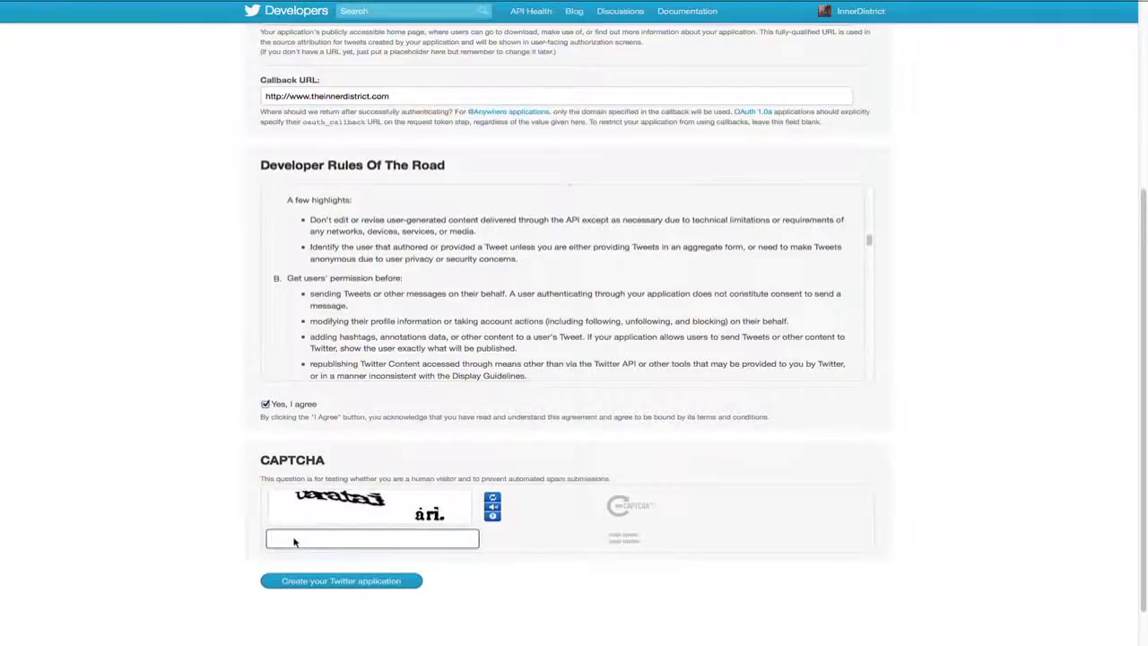
pyautogui.write('uarata')
pyautogui.write('i')
pyautogui.click(354, 582)
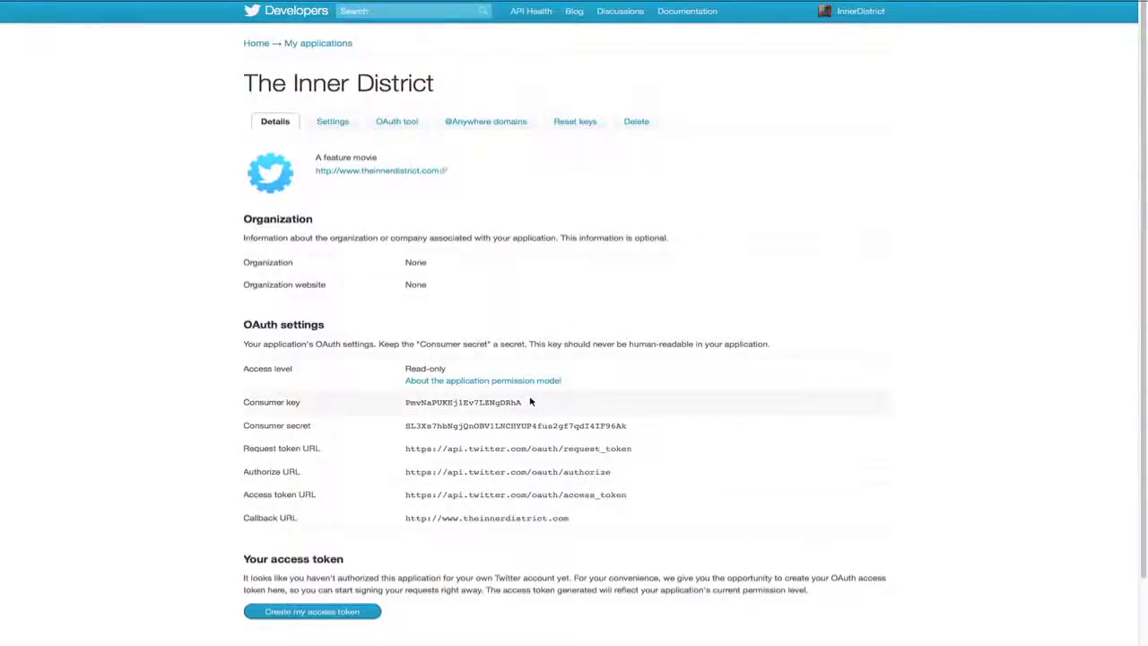
# Step: Copy the application's consumer key and consumer secret into the matching fields of the WP to Twitter options
pyautogui.moveTo(530, 402); pyautogui.dragTo(406, 404)
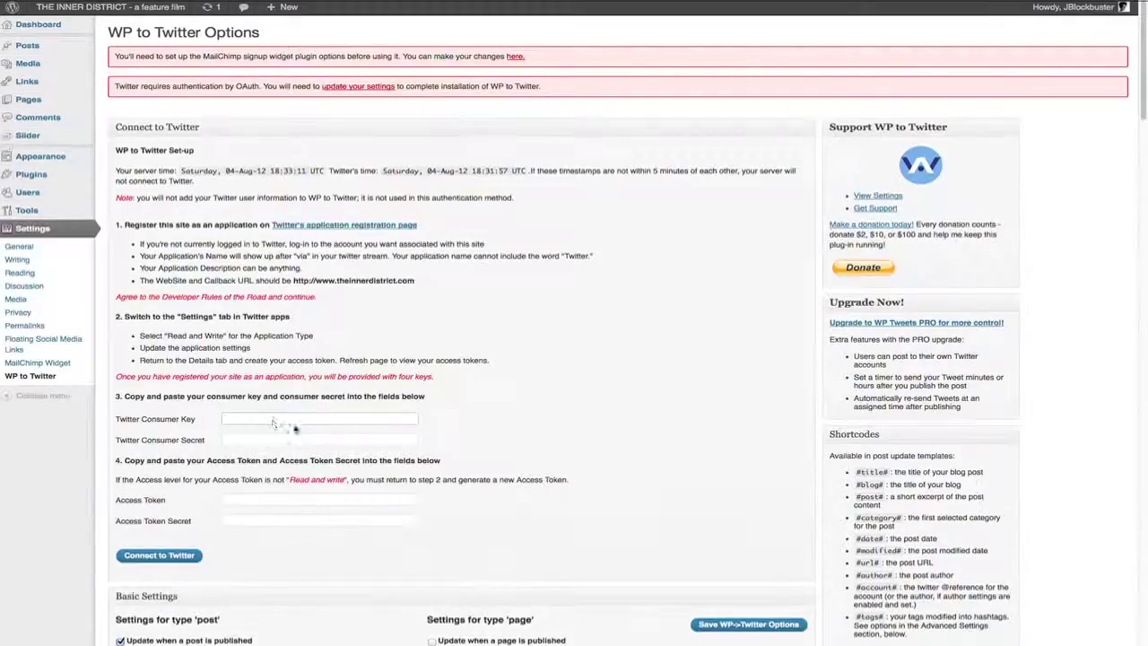
pyautogui.click(273, 422)
pyautogui.press('super+v')
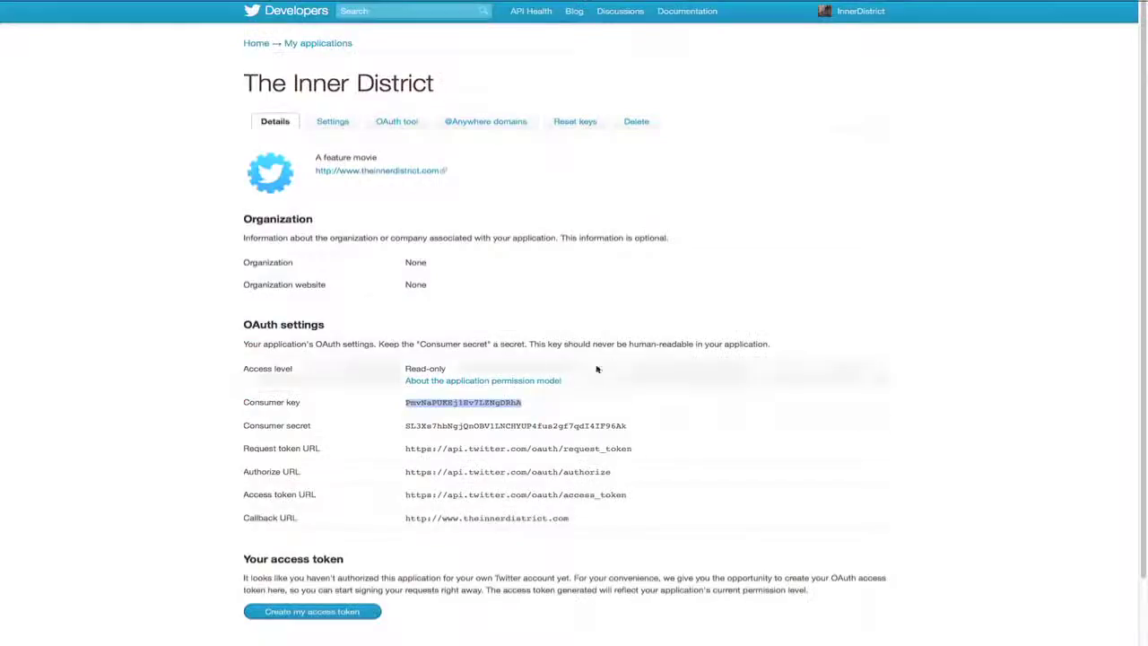
pyautogui.moveTo(638, 428); pyautogui.dragTo(406, 431)
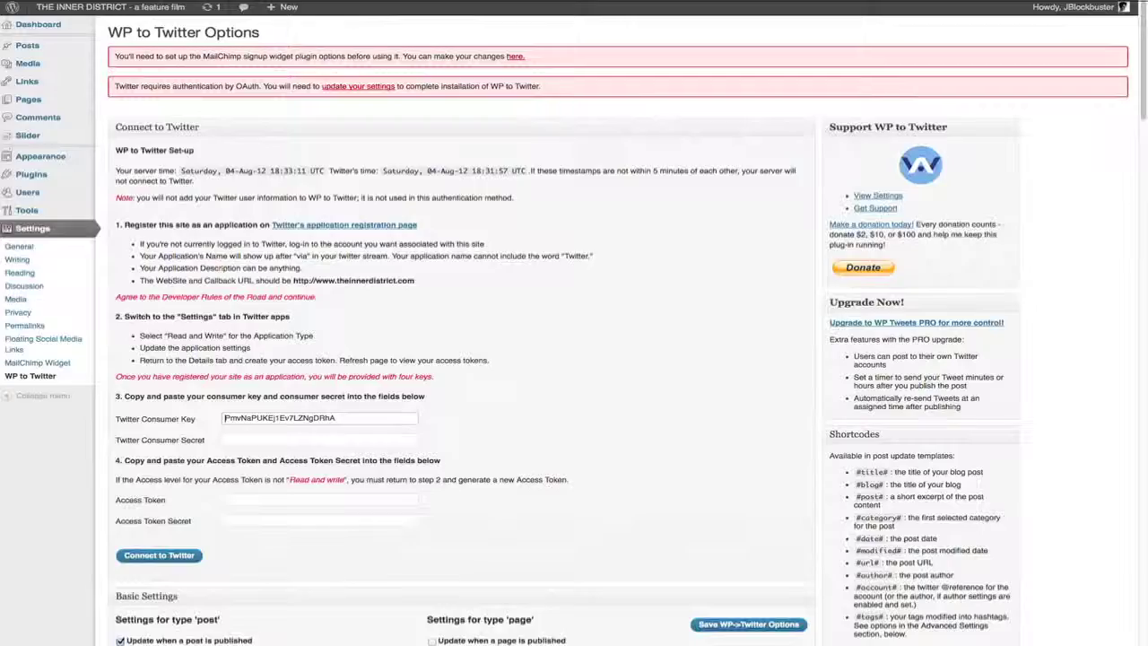
pyautogui.click(251, 441)
pyautogui.press('super+v')
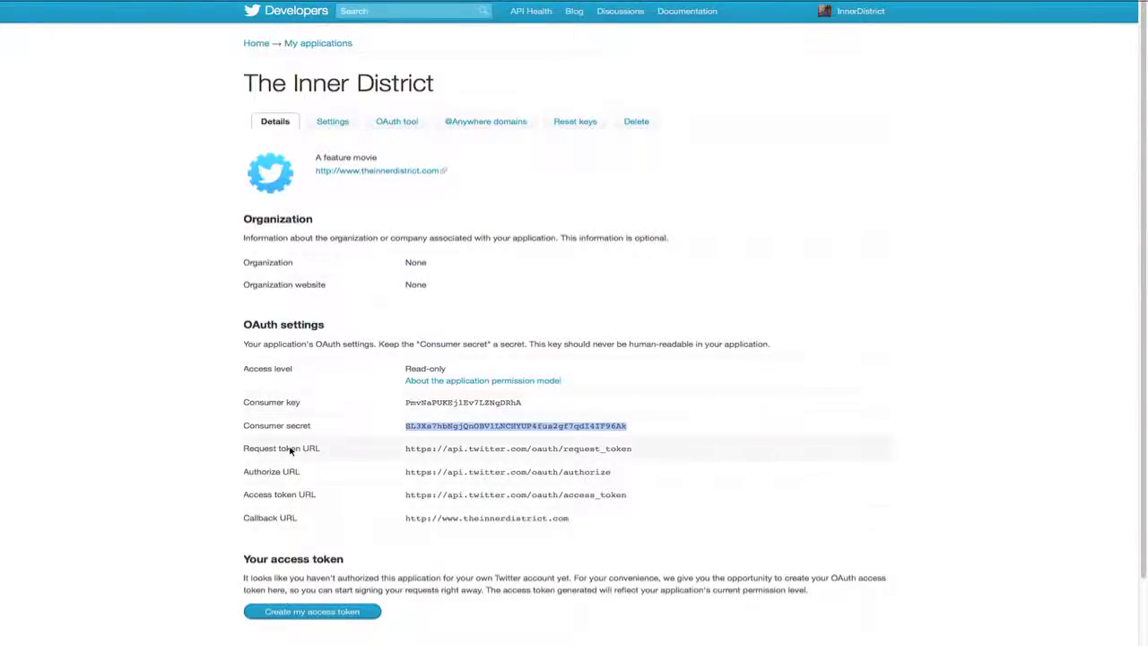
# Step: Create the application's access token and copy it into the Access Token field of the WP to Twitter options
pyautogui.scroll(-1, 304, 515)
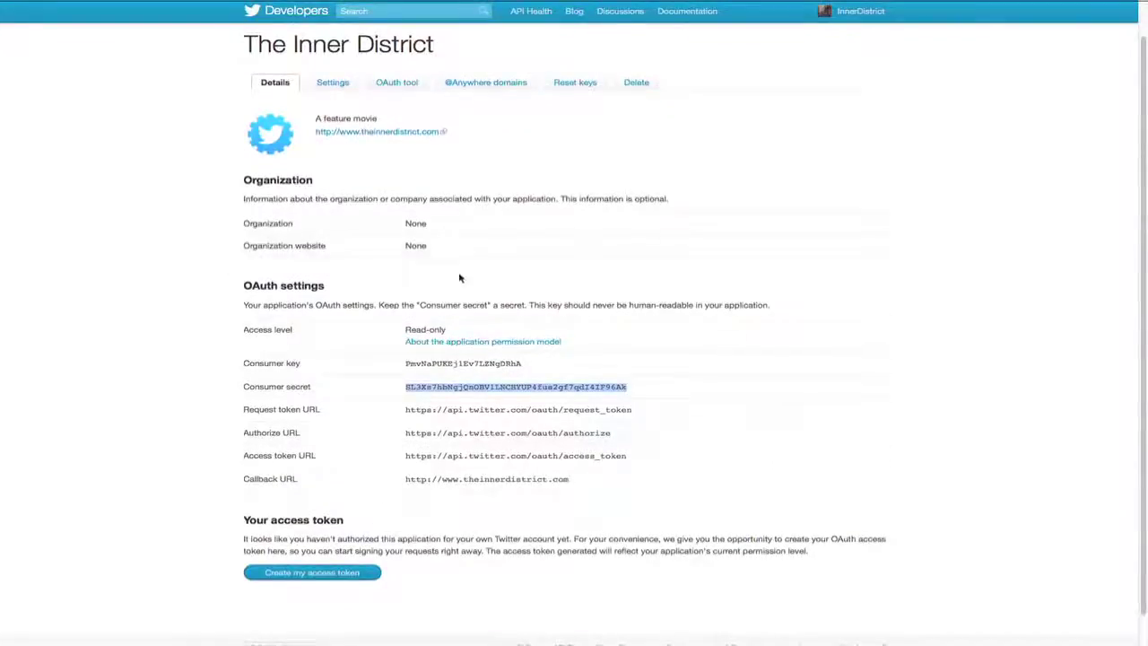
pyautogui.click(308, 573)
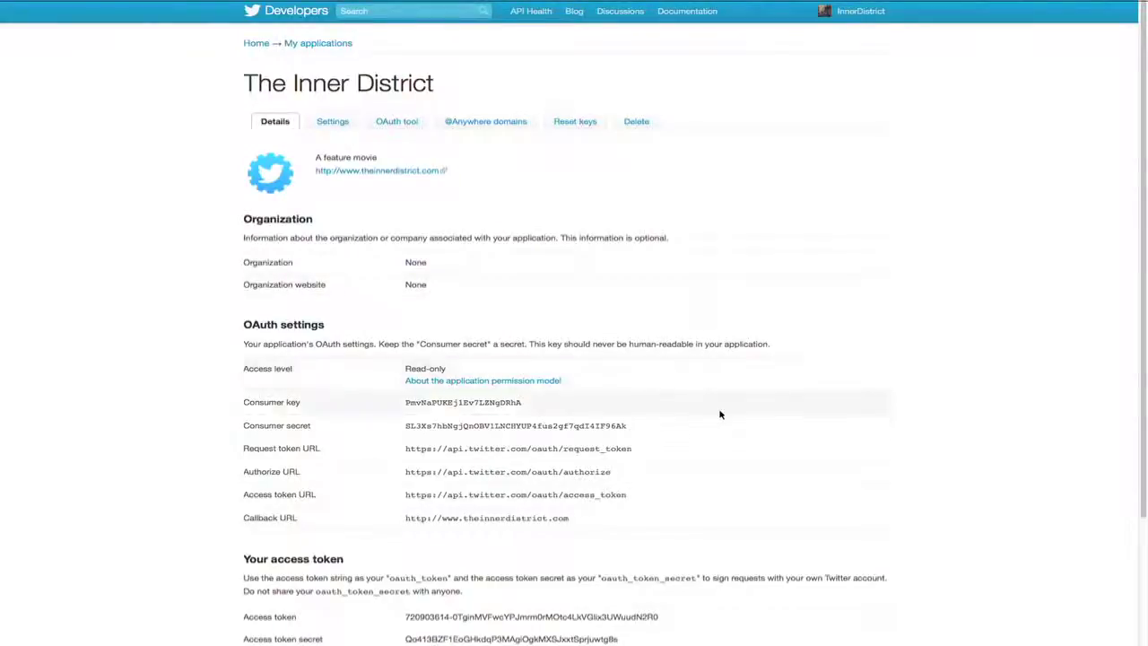
pyautogui.scroll(-3, 681, 408)
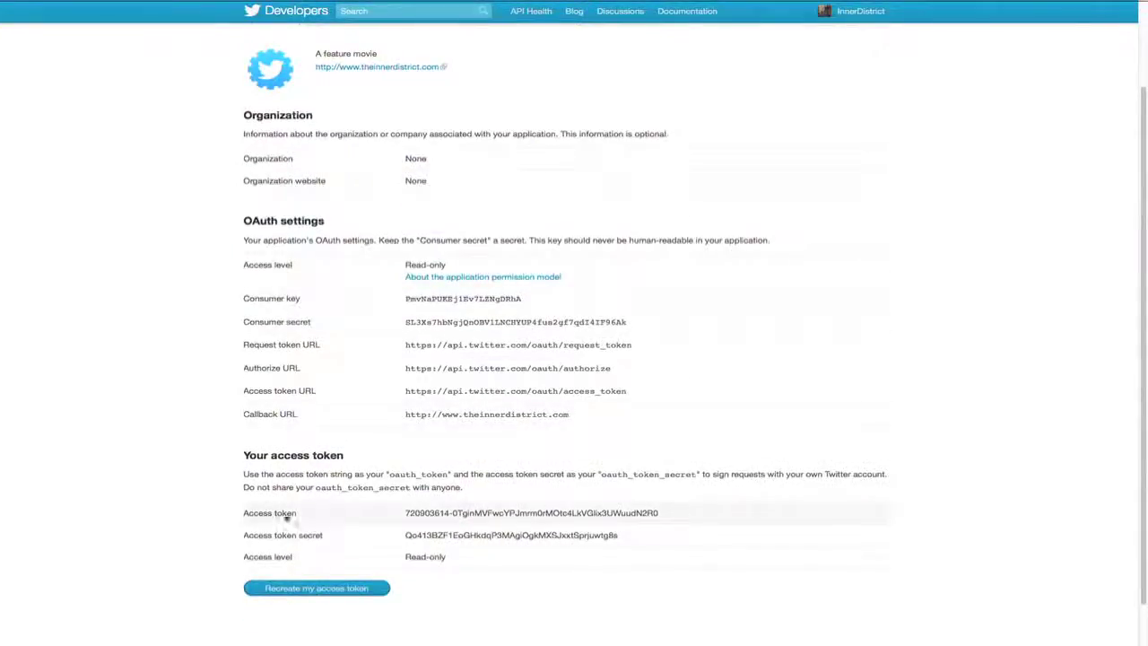
pyautogui.tripleClick(572, 507)
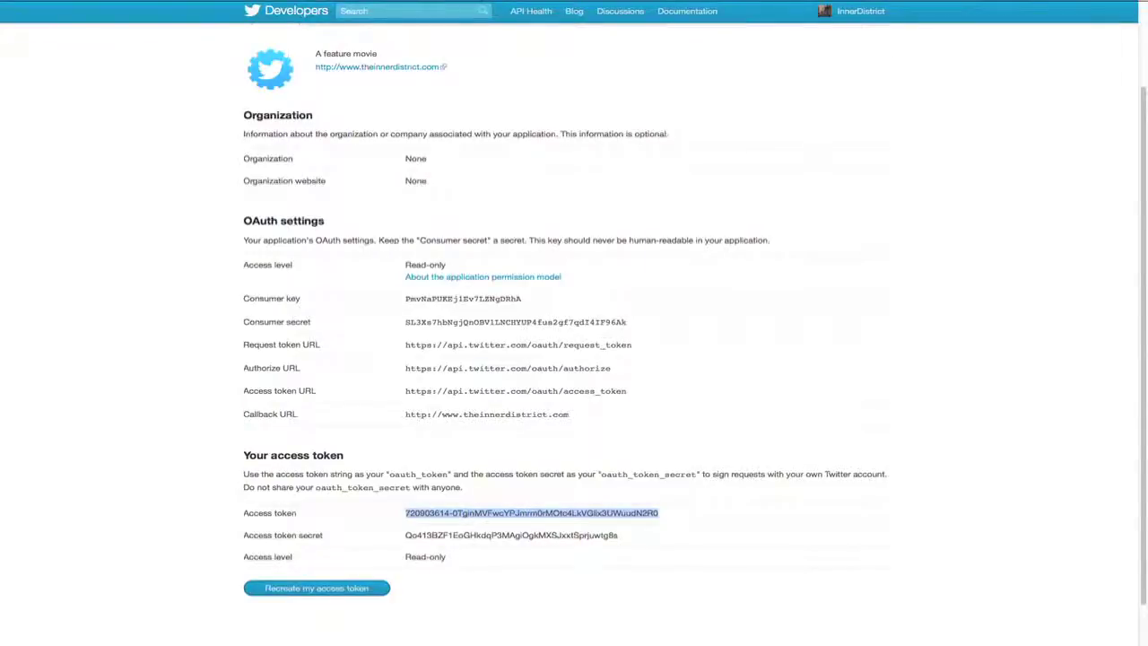
pyautogui.hotkey('ctrl', 'Tab')
pyautogui.click(323, 500)
pyautogui.press('super+v')
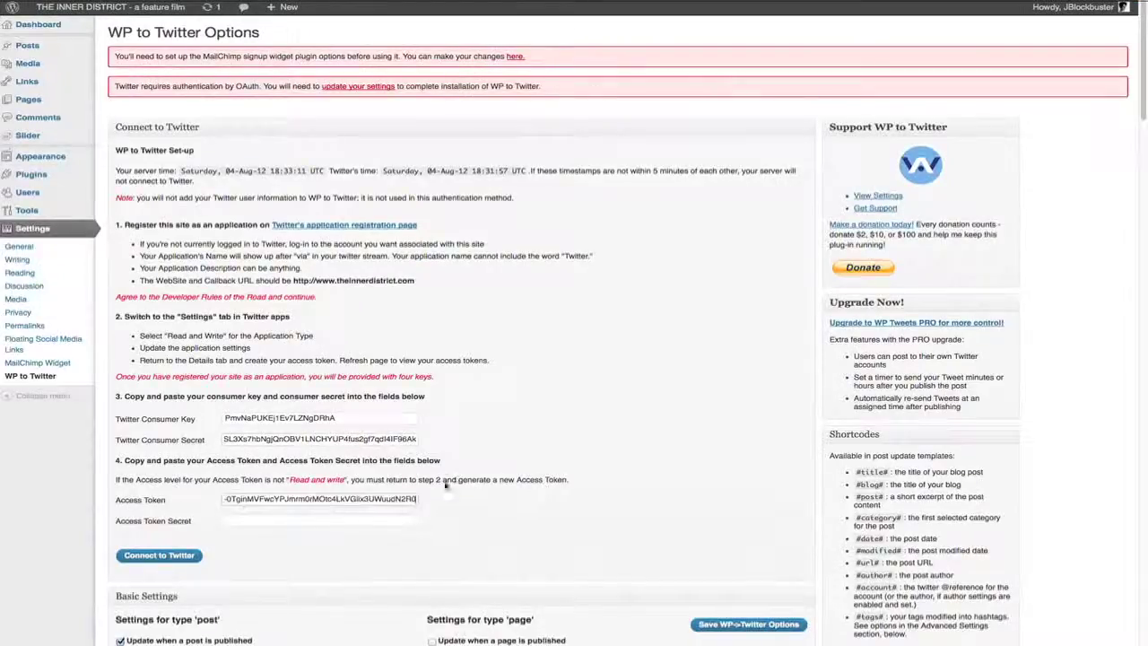
# Step: Copy the access token secret from the Twitter application into the plugin's Access Token Secret field
pyautogui.hotkey('ctrl', 'Tab')
pyautogui.moveTo(619, 535); pyautogui.dragTo(371, 535)
pyautogui.press('super+c')
pyautogui.hotkey('ctrl', 'Tab')
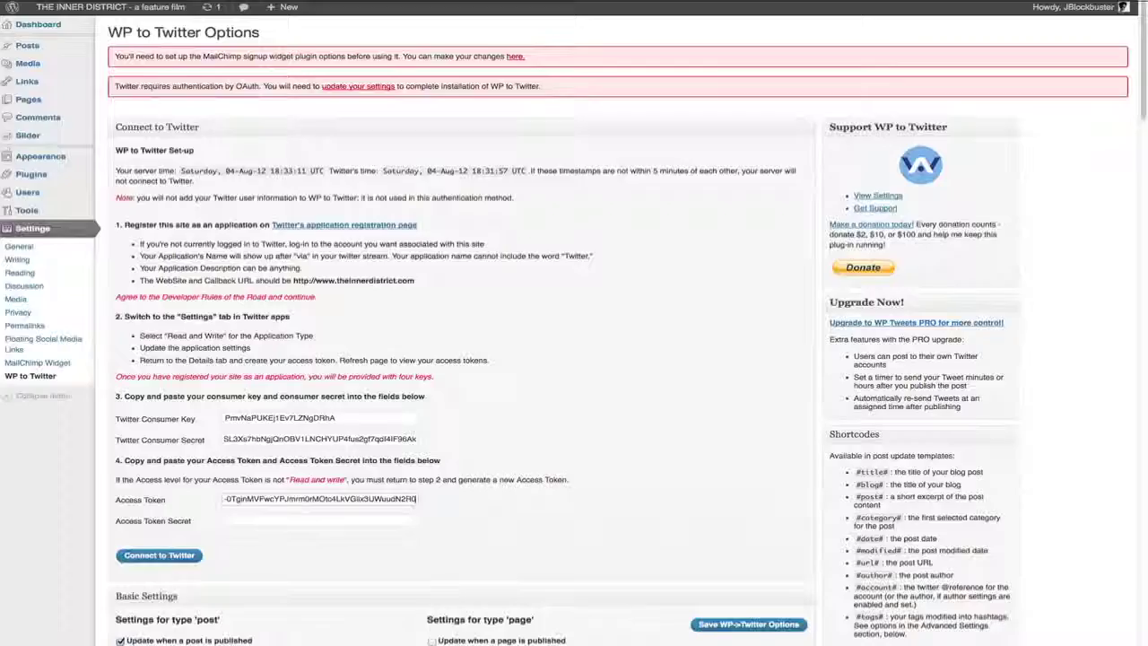
pyautogui.click(251, 522)
pyautogui.press('super+v')
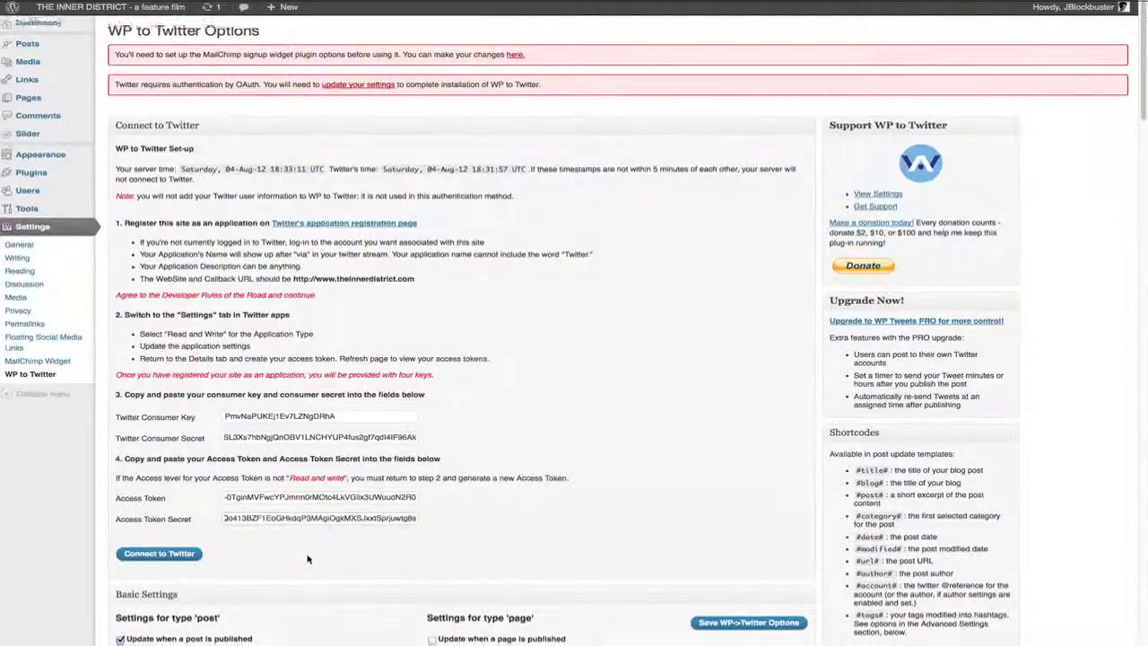
# Step: Connect the WP to Twitter plugin to Twitter with the entered consumer and access token credentials
pyautogui.scroll(-2, 305, 556)
pyautogui.scroll(2, 321, 512)
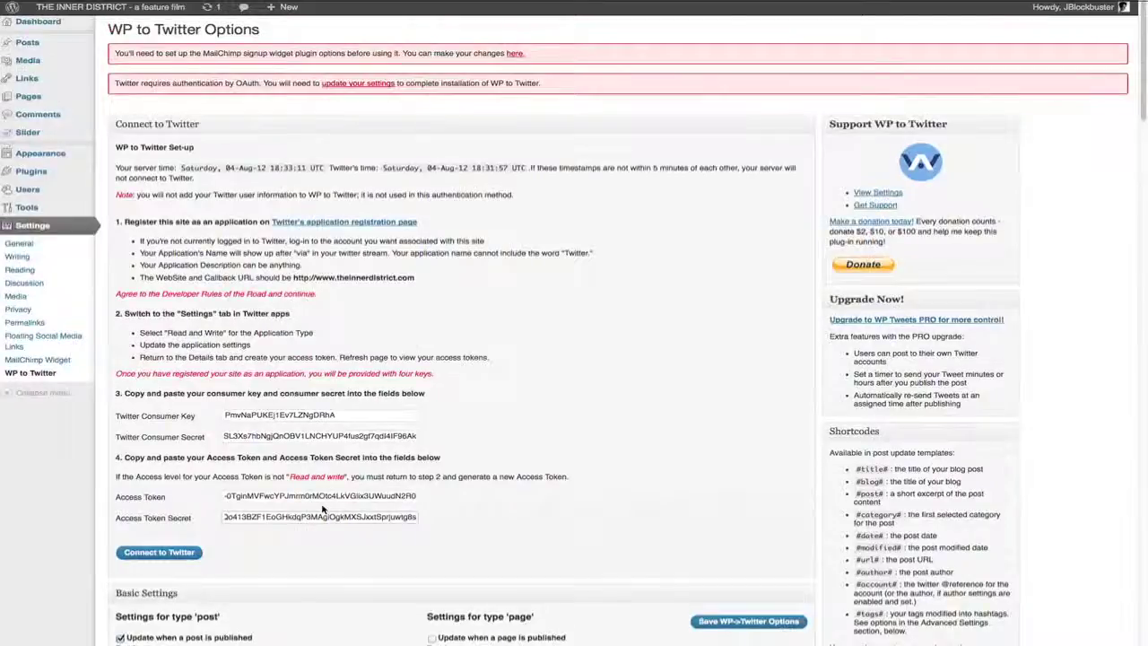
pyautogui.click(162, 552)
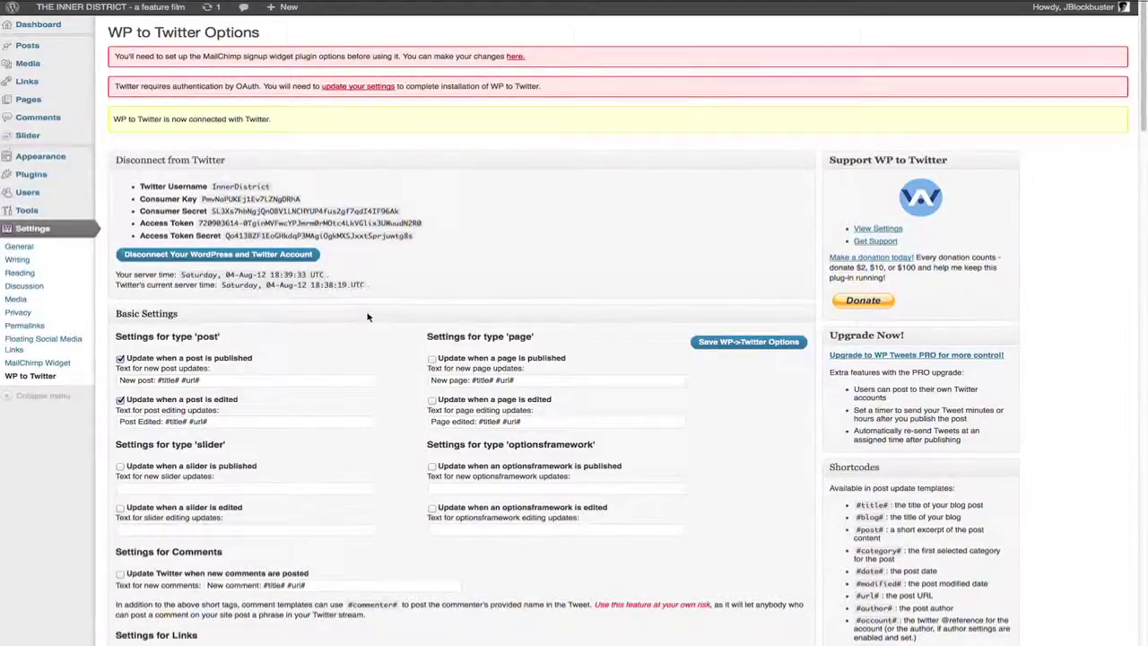
# Step: Enable Twitter updates for published sliders, edited sliders and new comments, keeping the short URL service at Don't shorten URLs
pyautogui.scroll(-6, 369, 321)
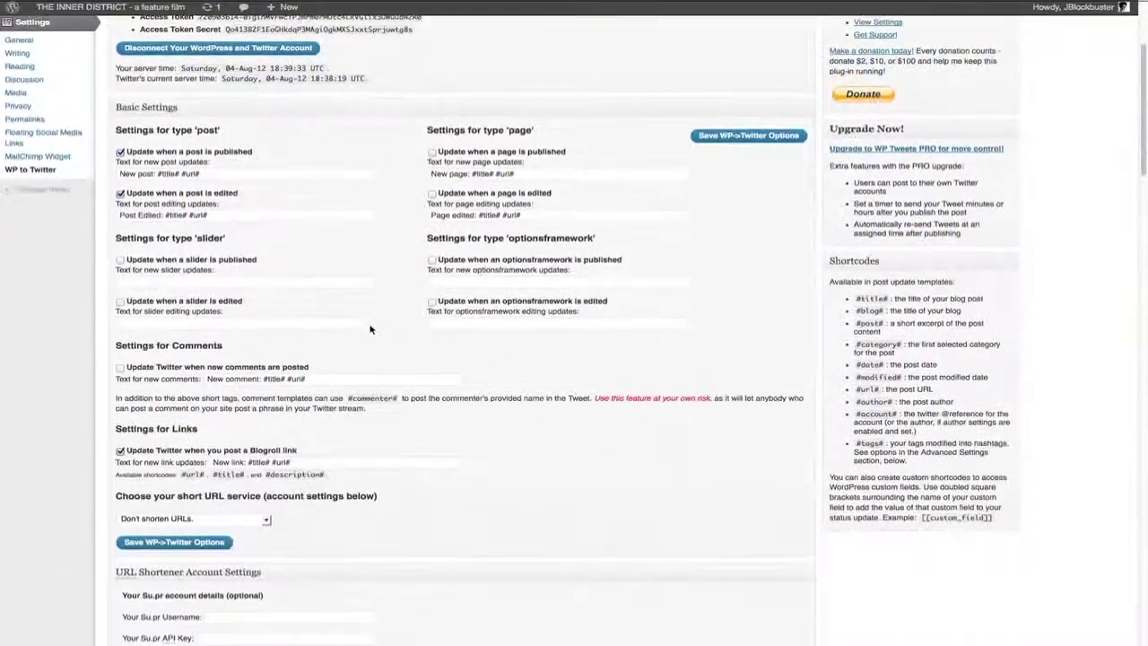
pyautogui.scroll(-2, 394, 325)
pyautogui.scroll(4, 418, 321)
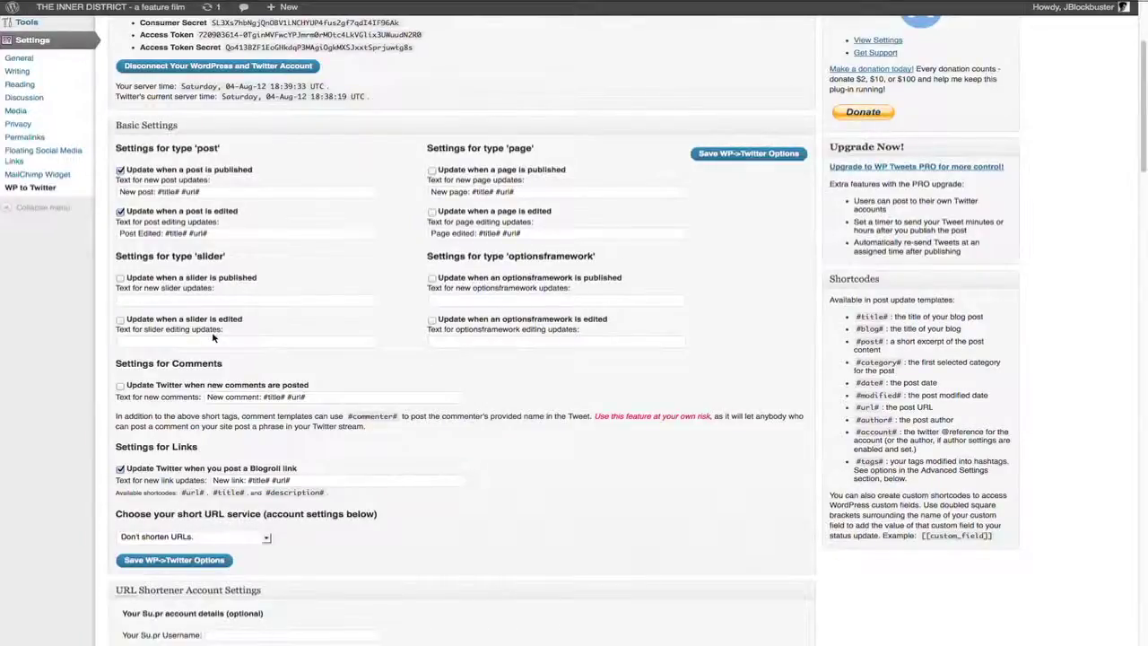
pyautogui.click(120, 278)
pyautogui.click(120, 319)
pyautogui.scroll(-1, 536, 377)
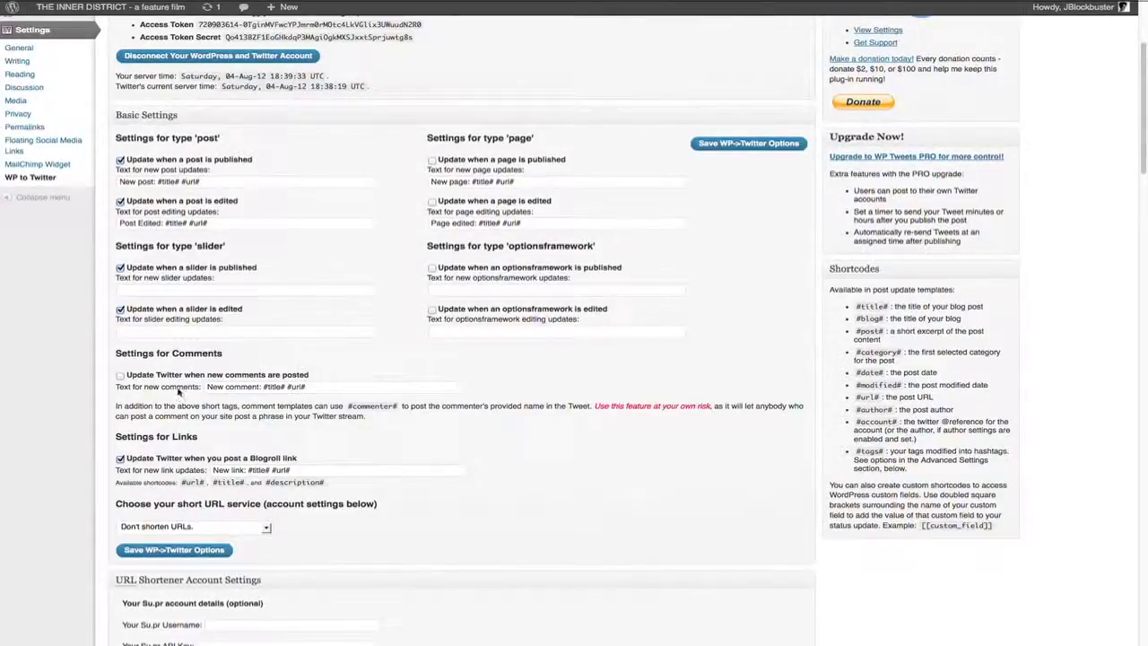
pyautogui.click(121, 376)
pyautogui.click(265, 528)
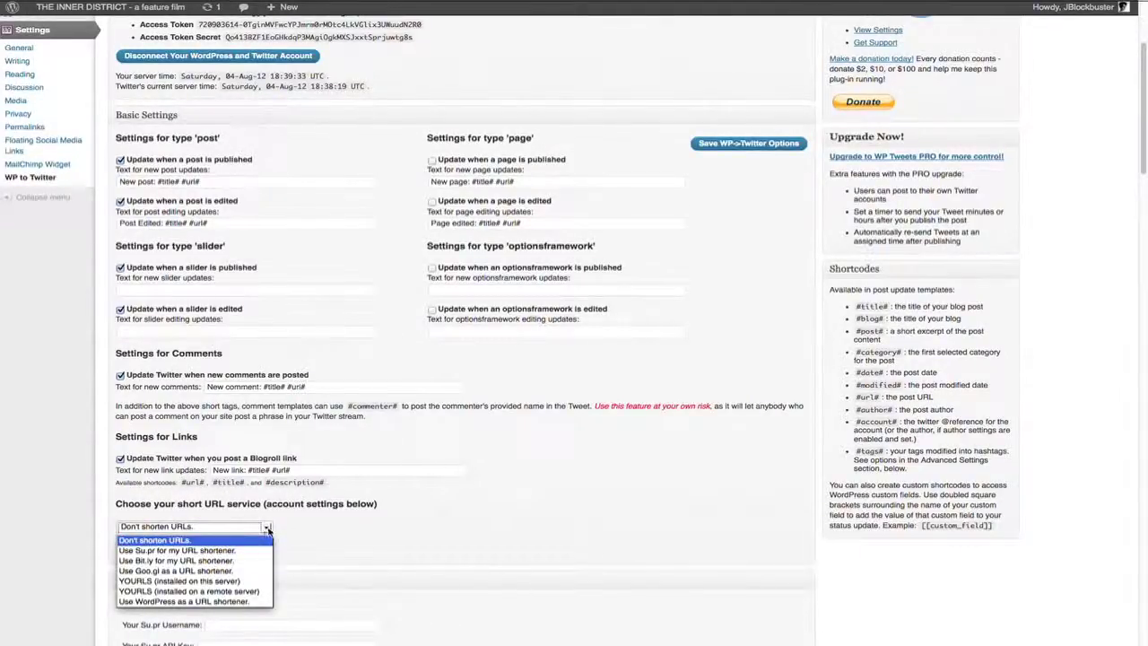
pyautogui.click(266, 540)
# Step: Review the plugin's advanced tweet settings, error message options, category limits and support section
pyautogui.scroll(-10, 403, 449)
pyautogui.scroll(-8, 418, 434)
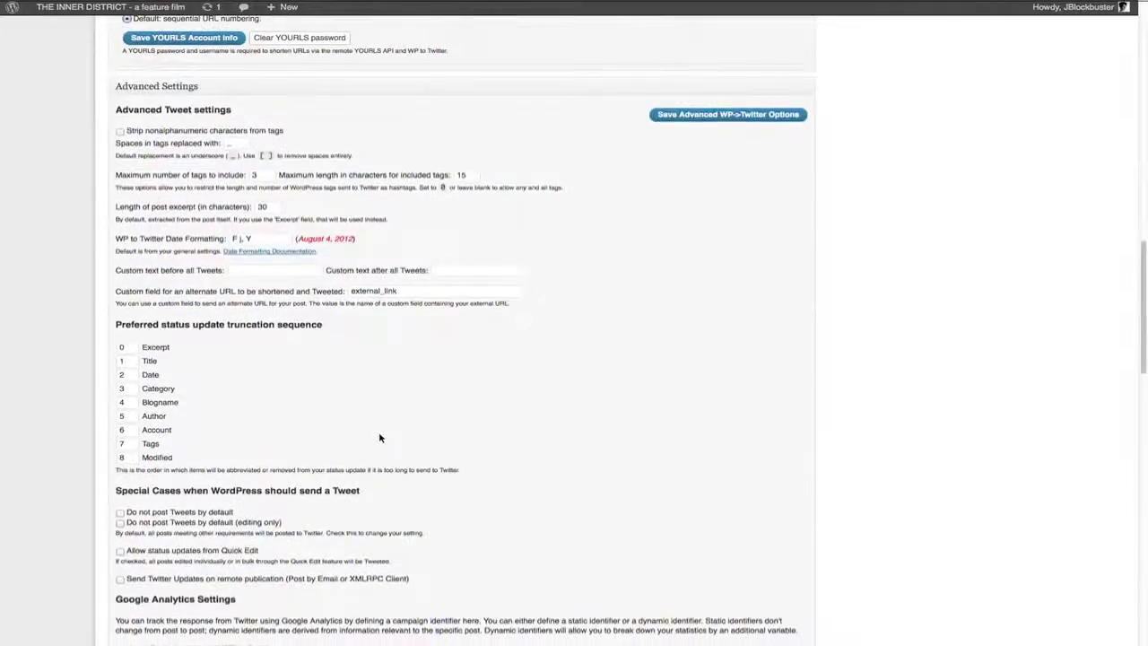
pyautogui.scroll(-8, 380, 437)
pyautogui.scroll(-1, 379, 437)
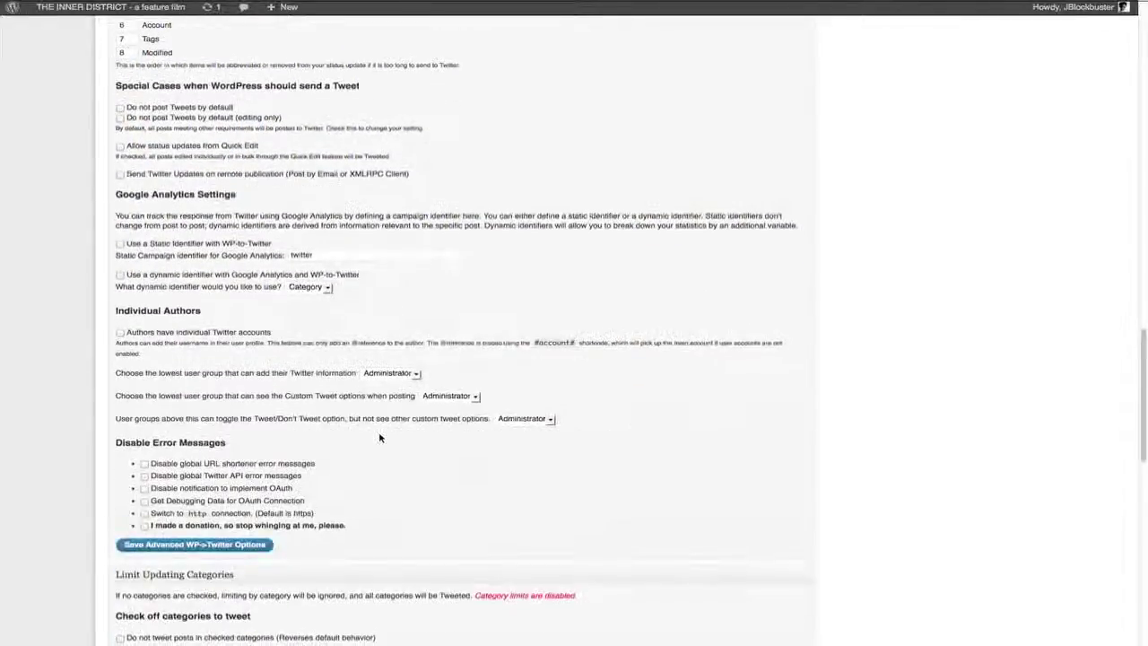
pyautogui.scroll(-8, 379, 437)
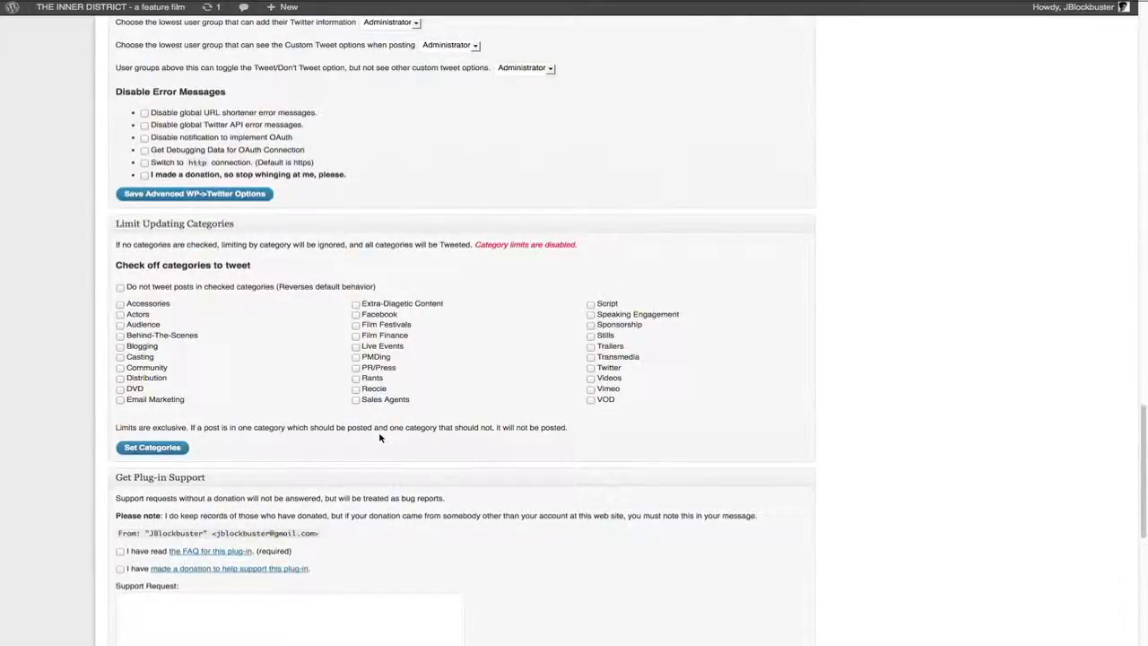
pyautogui.scroll(-1, 379, 437)
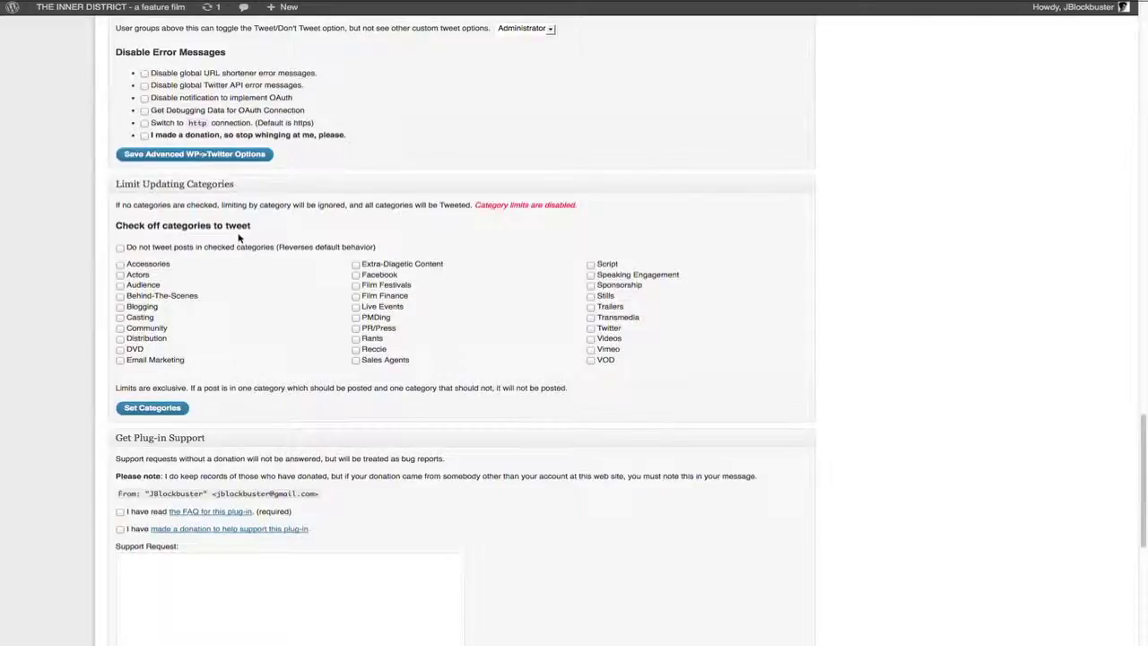
pyautogui.scroll(-3, 469, 464)
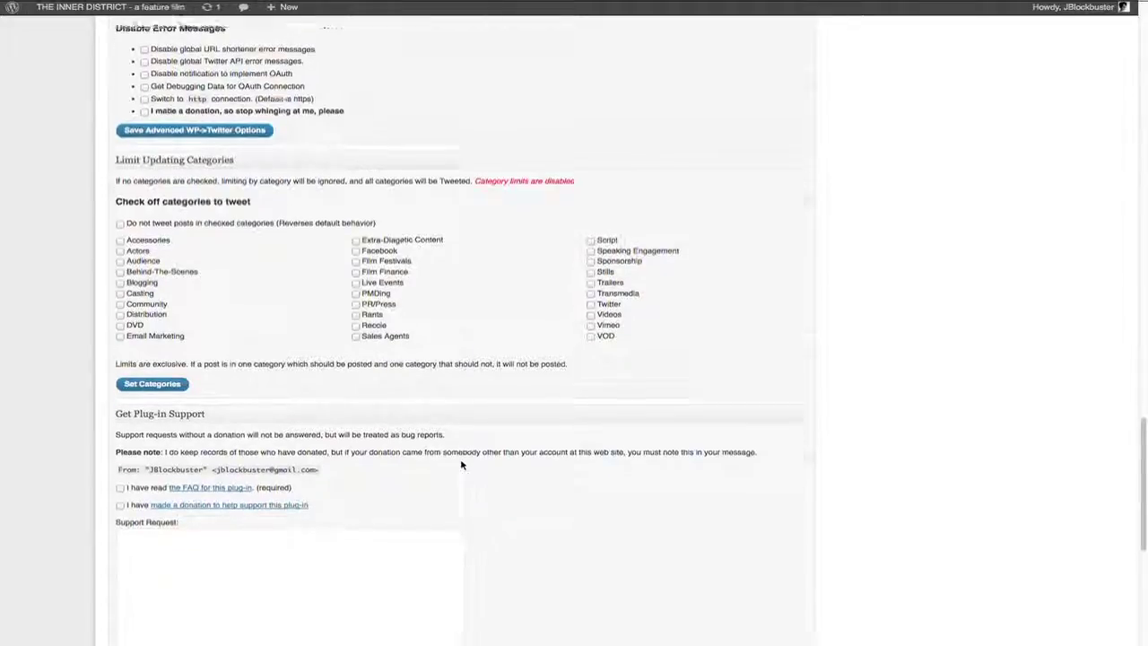
pyautogui.scroll(-10, 460, 466)
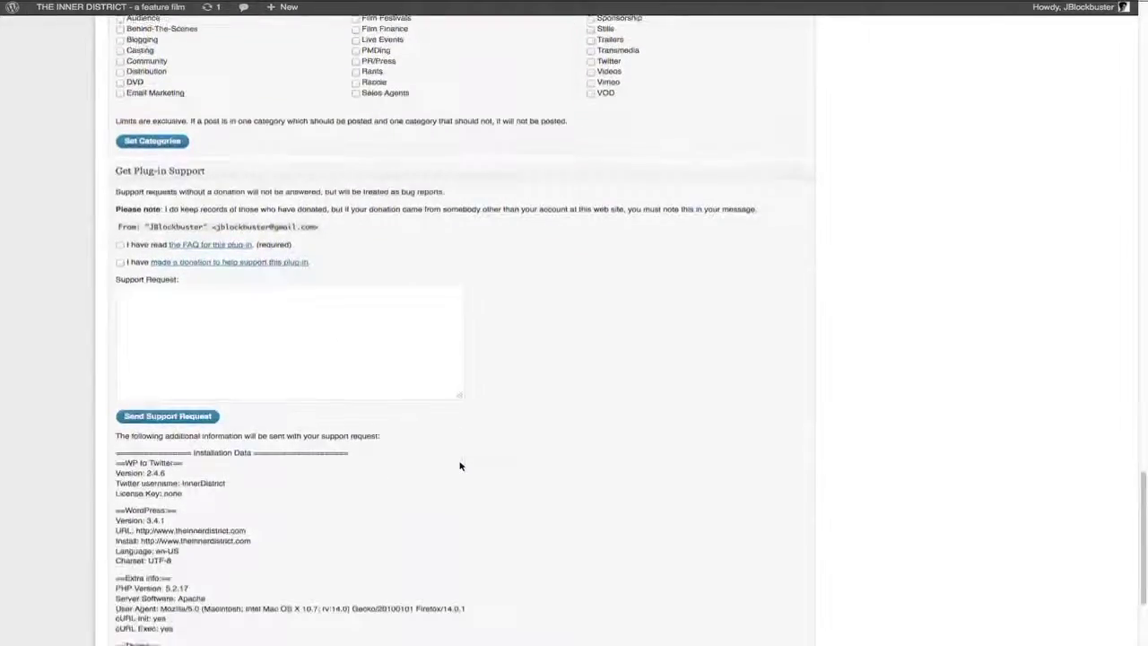
pyautogui.scroll(20, 460, 466)
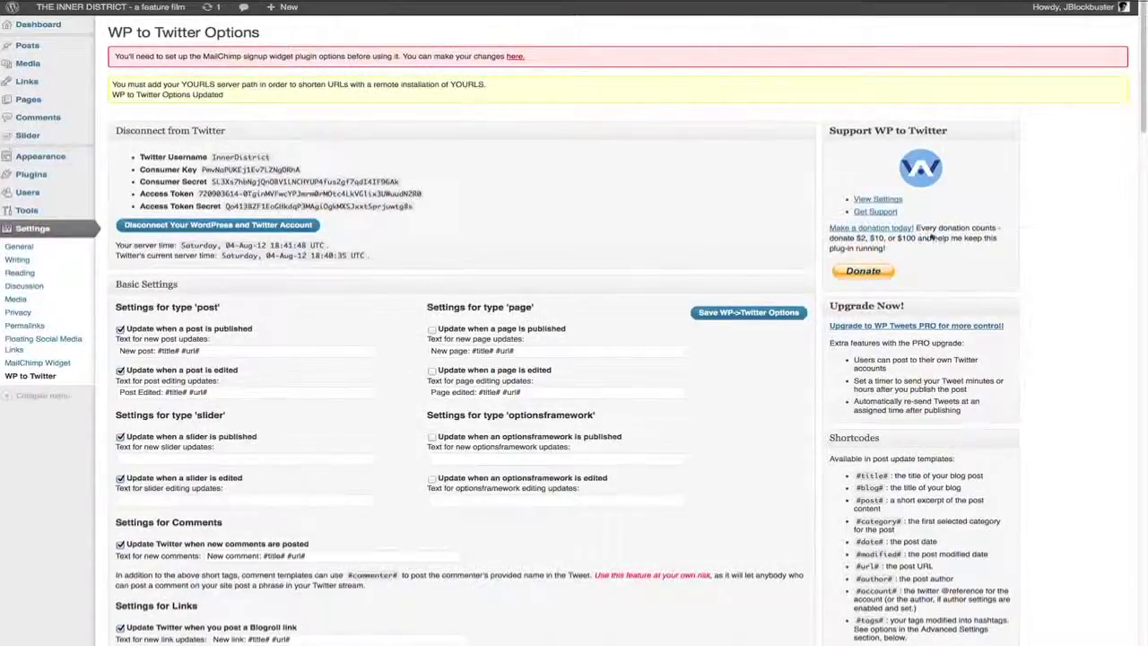
# Step: Run the plugin's support check of the server's Twitter and URL shortening queries and review its results
pyautogui.scroll(-6, 571, 356)
pyautogui.scroll(-20, 572, 356)
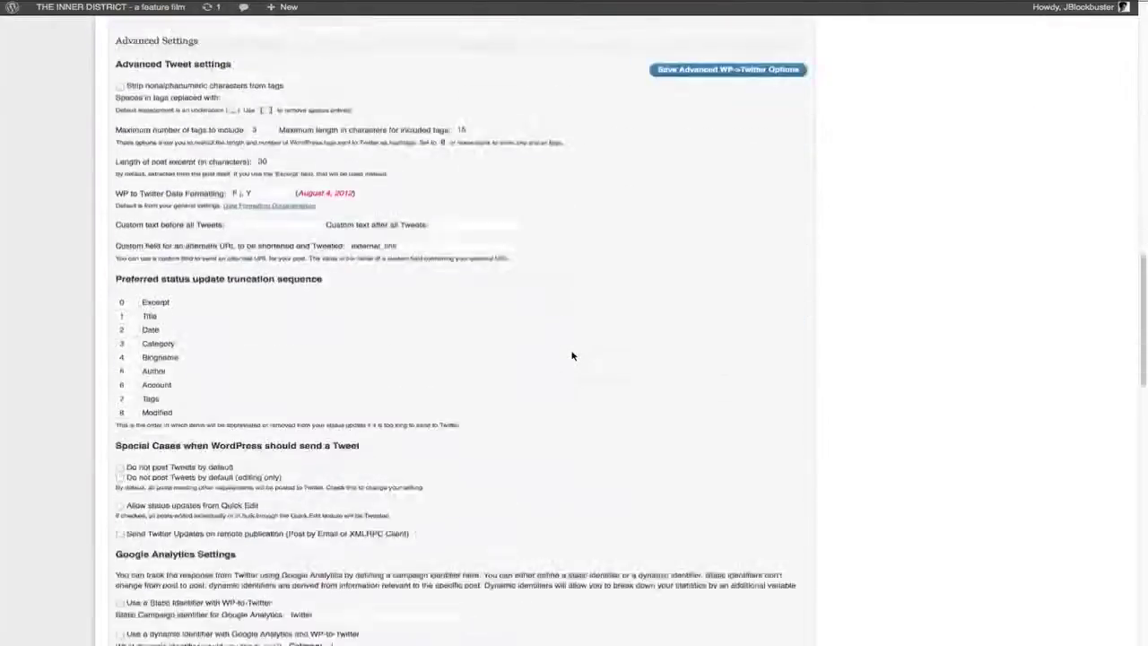
pyautogui.scroll(-13, 571, 369)
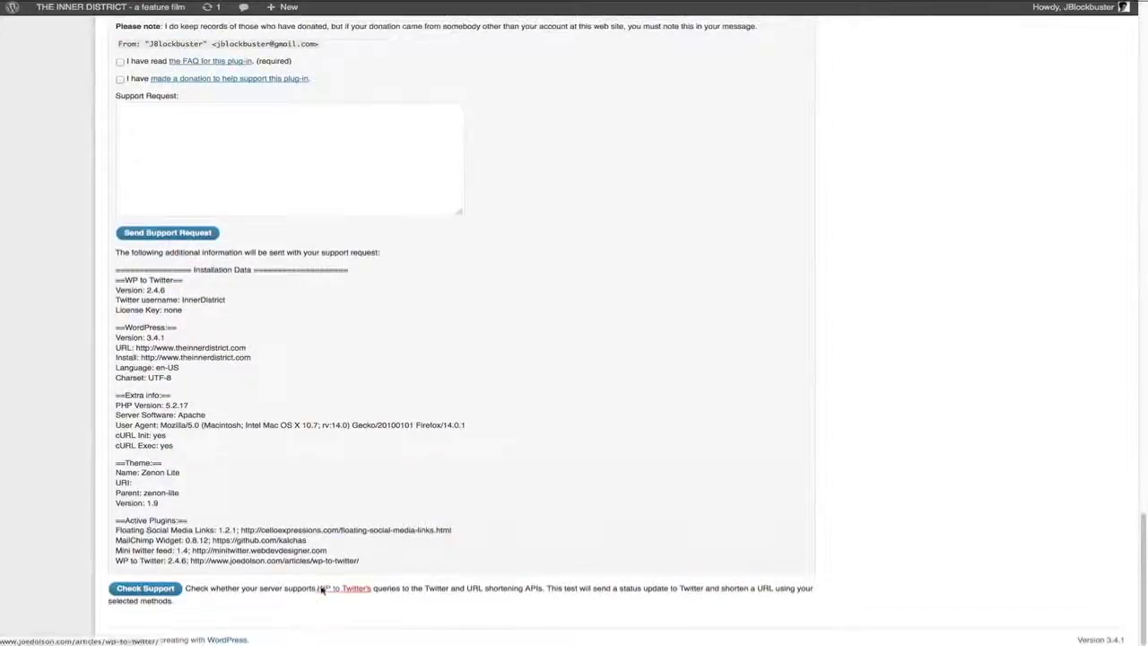
pyautogui.click(145, 589)
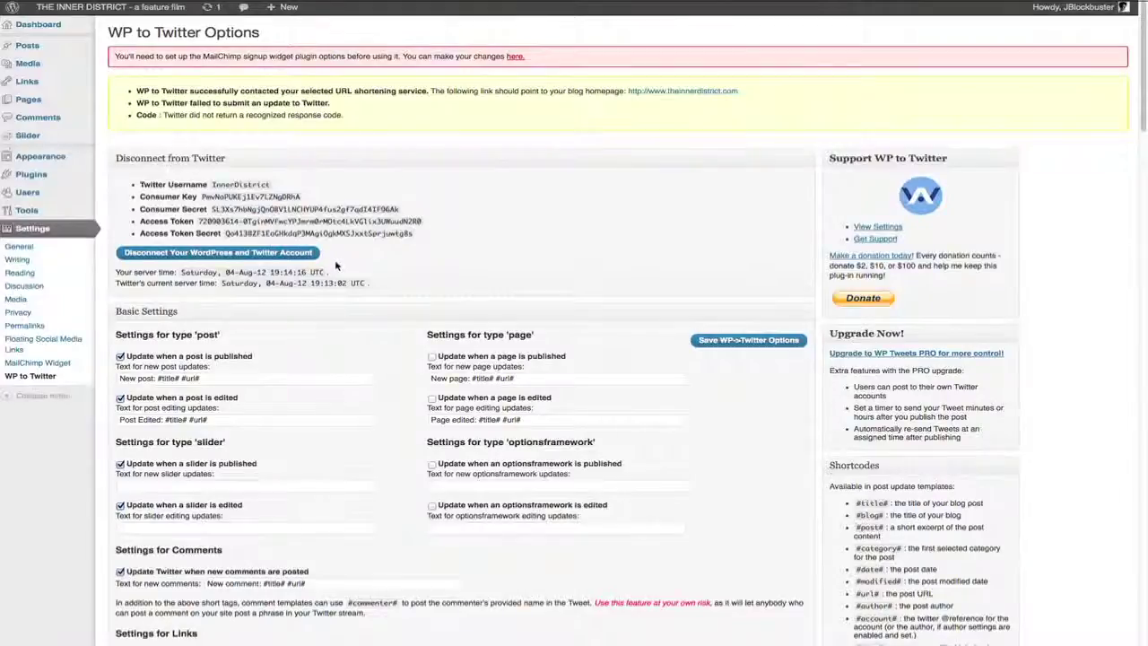
pyautogui.scroll(-6, 335, 264)
pyautogui.scroll(5, 336, 266)
# Step: Set the Twitter application's access to Read, Write and Access direct messages and update the application's settings
pyautogui.scroll(2, 337, 266)
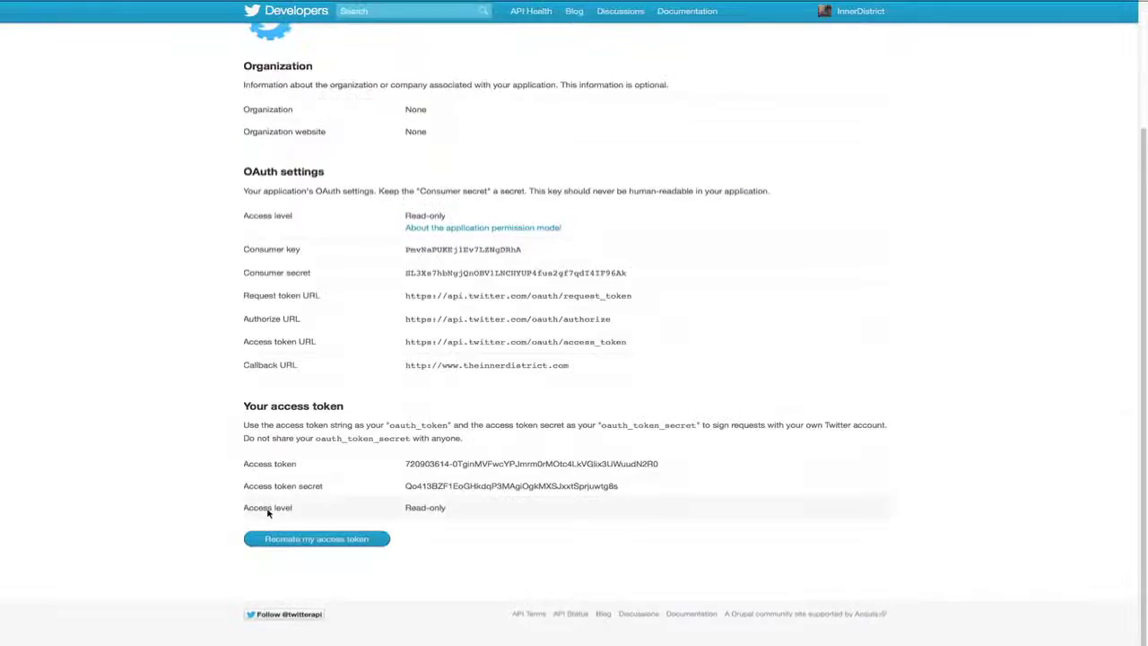
pyautogui.scroll(2, 427, 517)
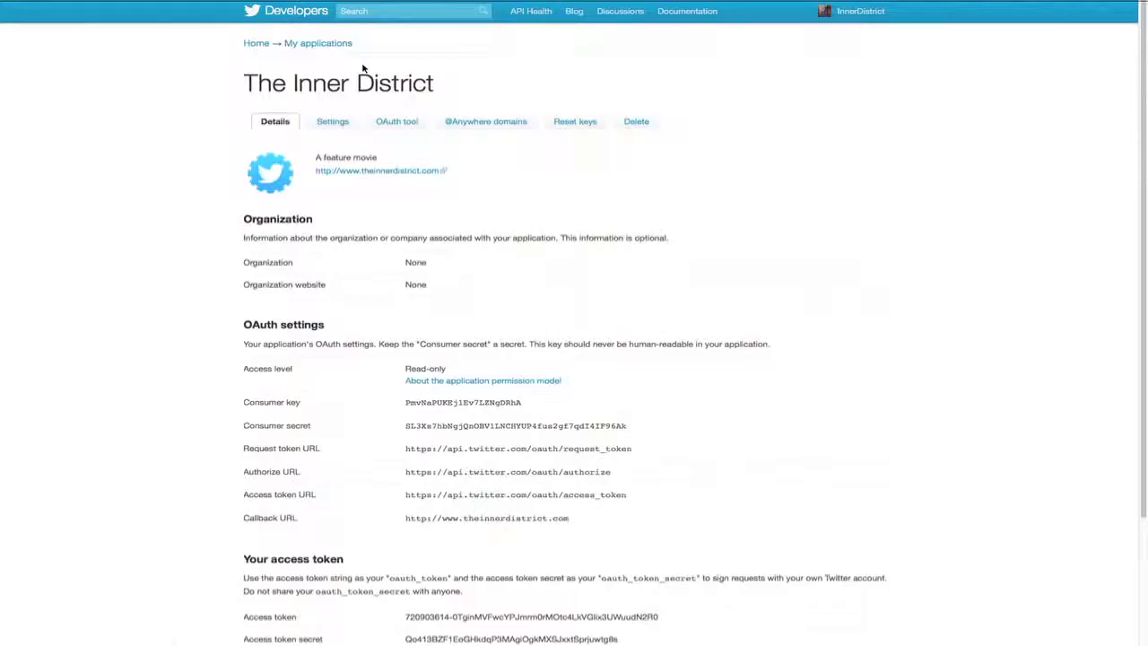
pyautogui.click(334, 123)
pyautogui.scroll(-5, 697, 218)
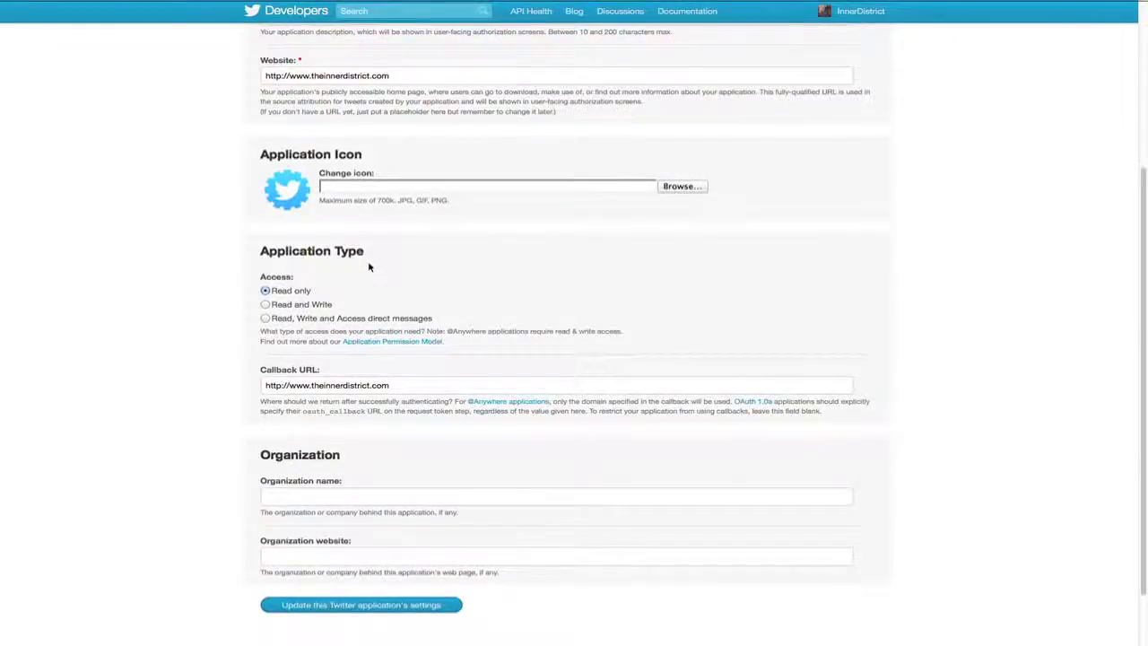
pyautogui.click(265, 319)
pyautogui.click(360, 607)
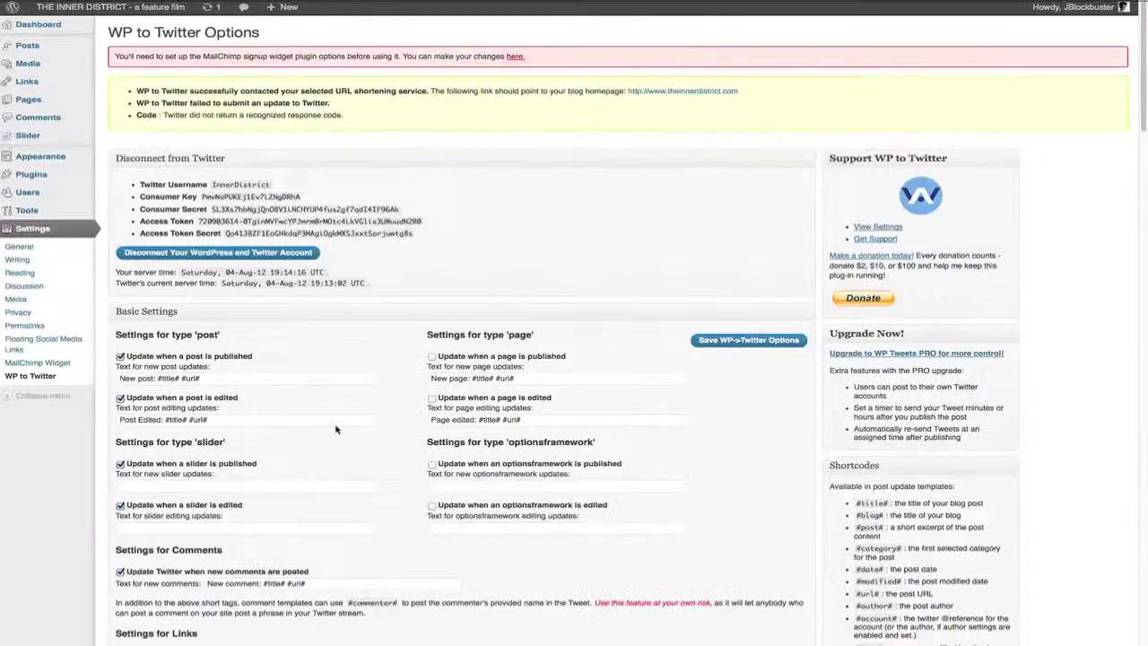
# Step: Check the access levels in the Twitter application's details and the access type selected in its settings
pyautogui.scroll(-20, 336, 431)
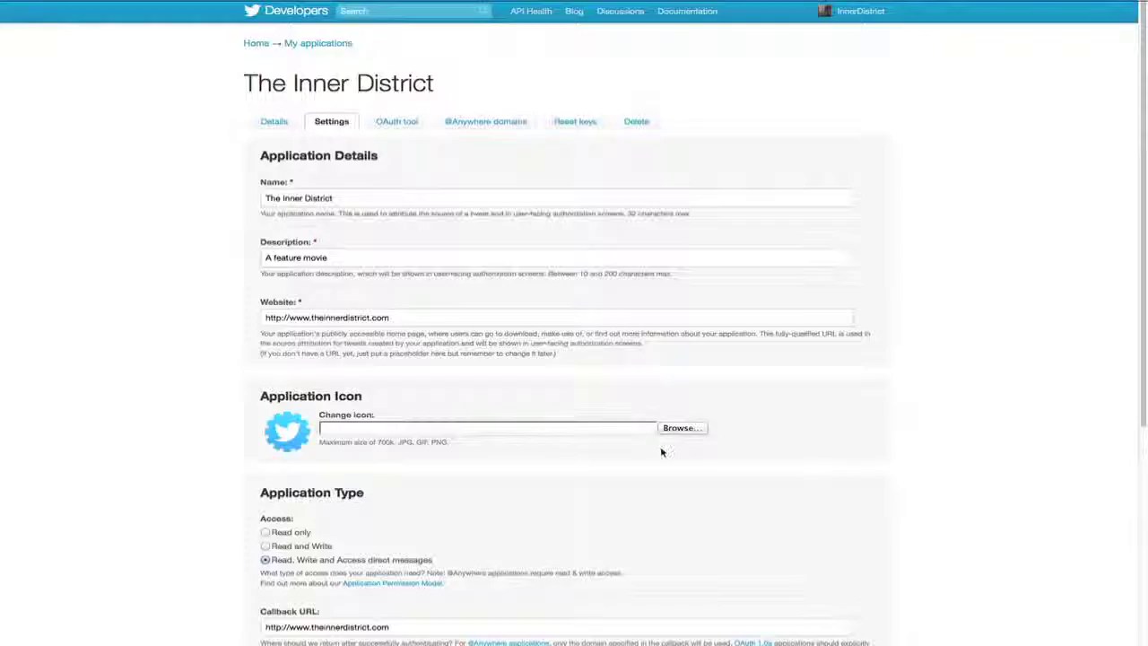
pyautogui.scroll(-3, 661, 451)
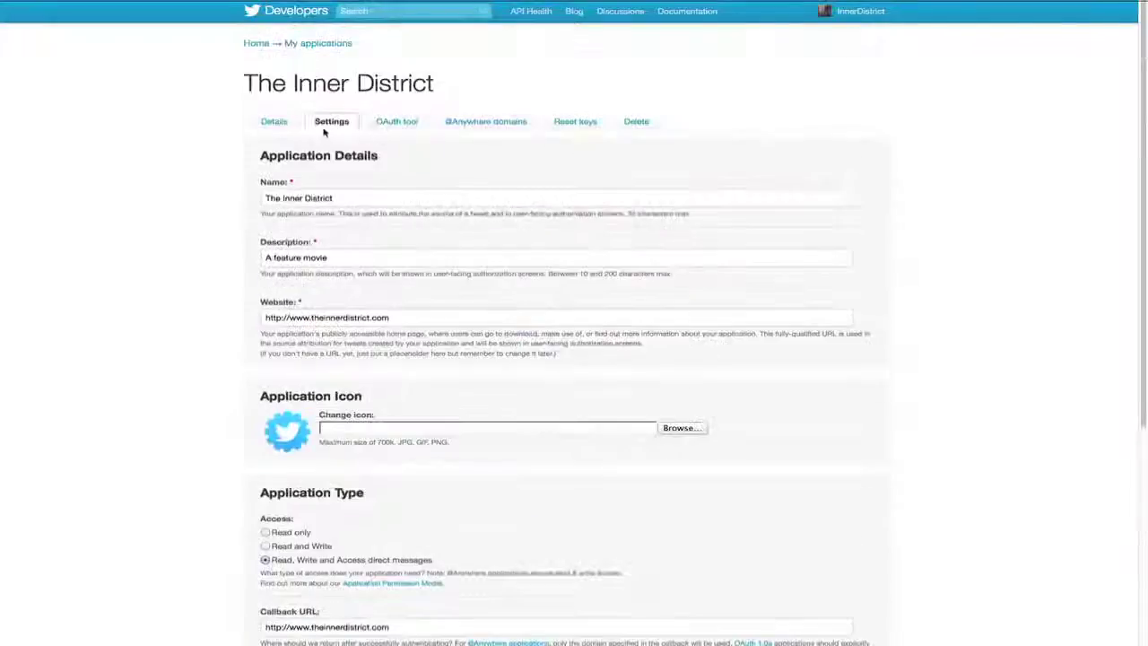
pyautogui.click(273, 121)
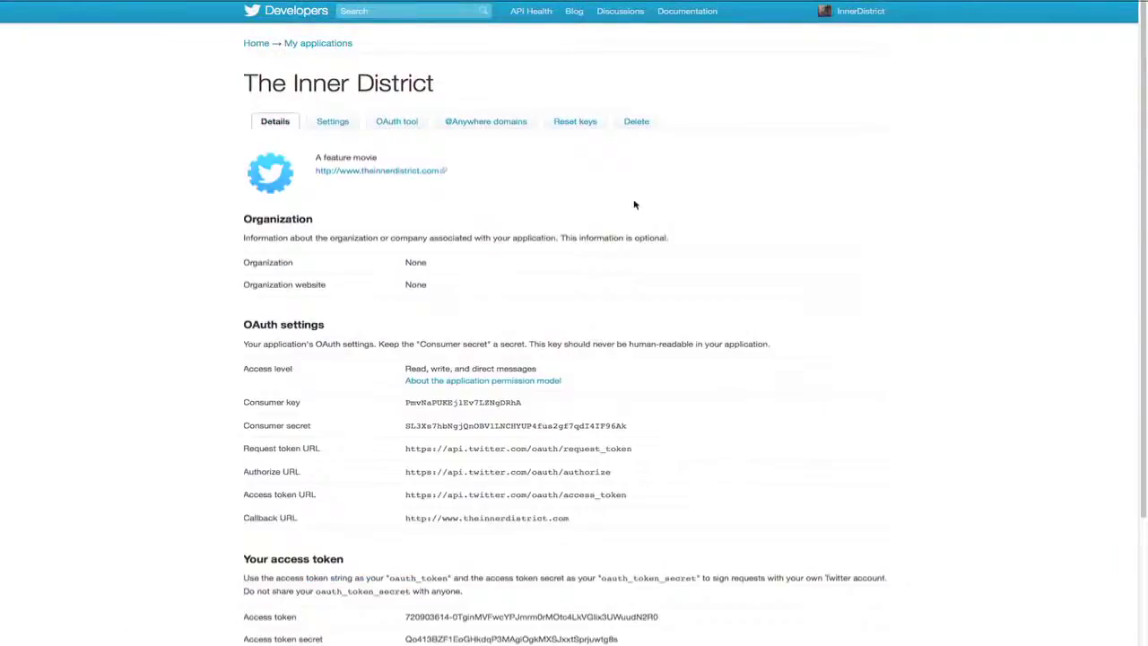
pyautogui.scroll(-3, 761, 425)
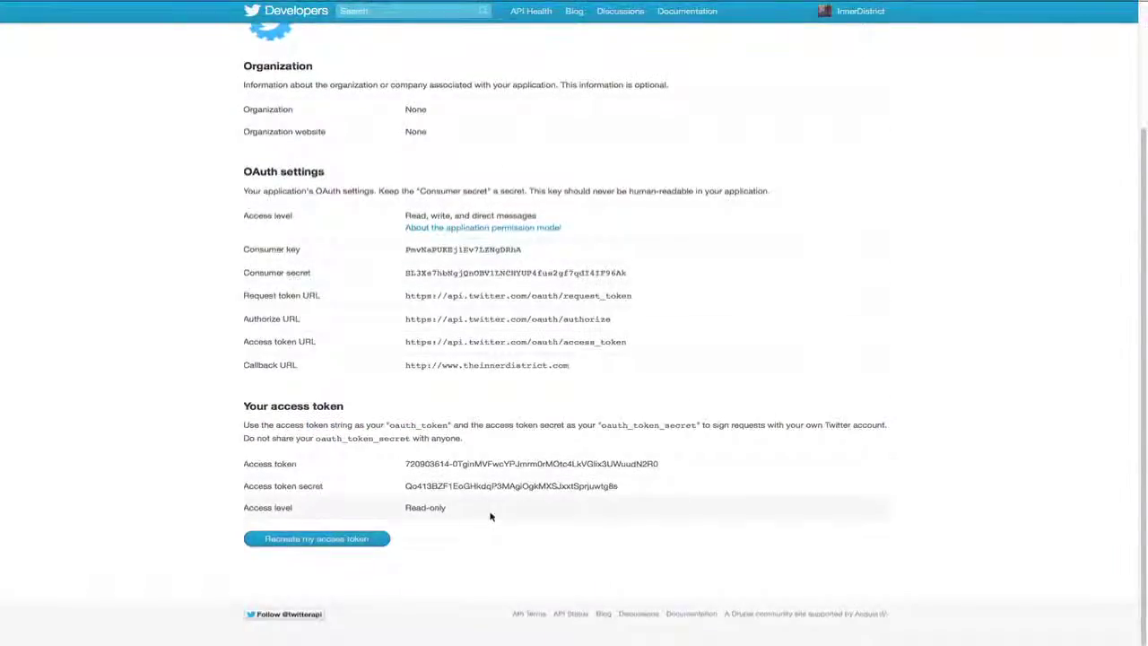
pyautogui.scroll(5, 435, 168)
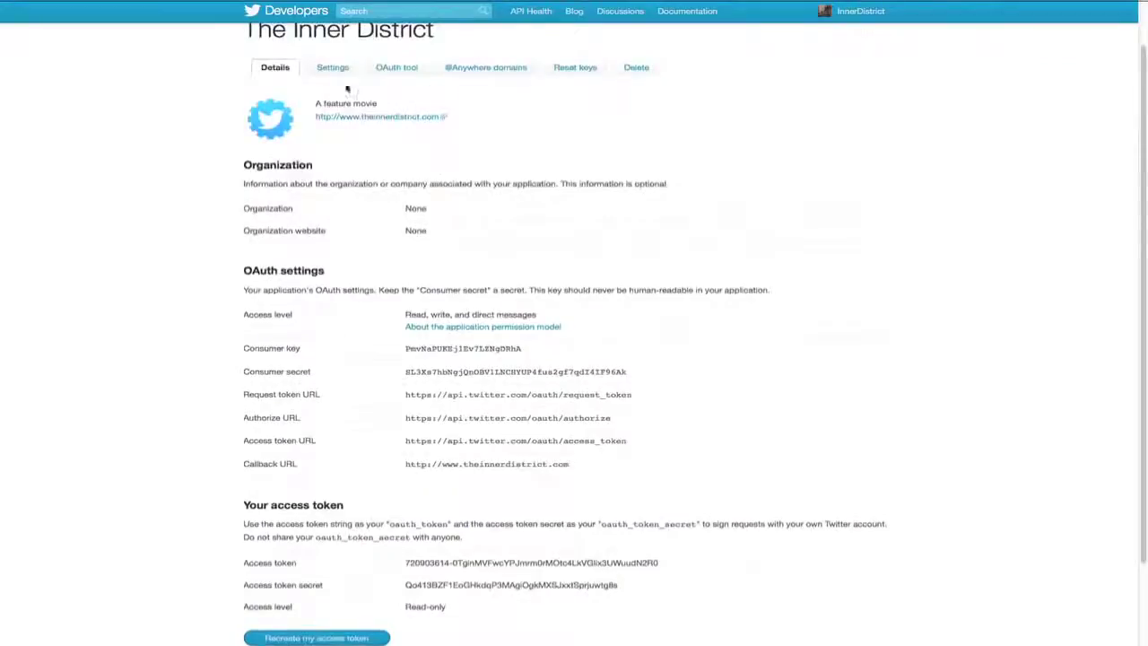
pyautogui.click(333, 66)
pyautogui.scroll(-3, 551, 427)
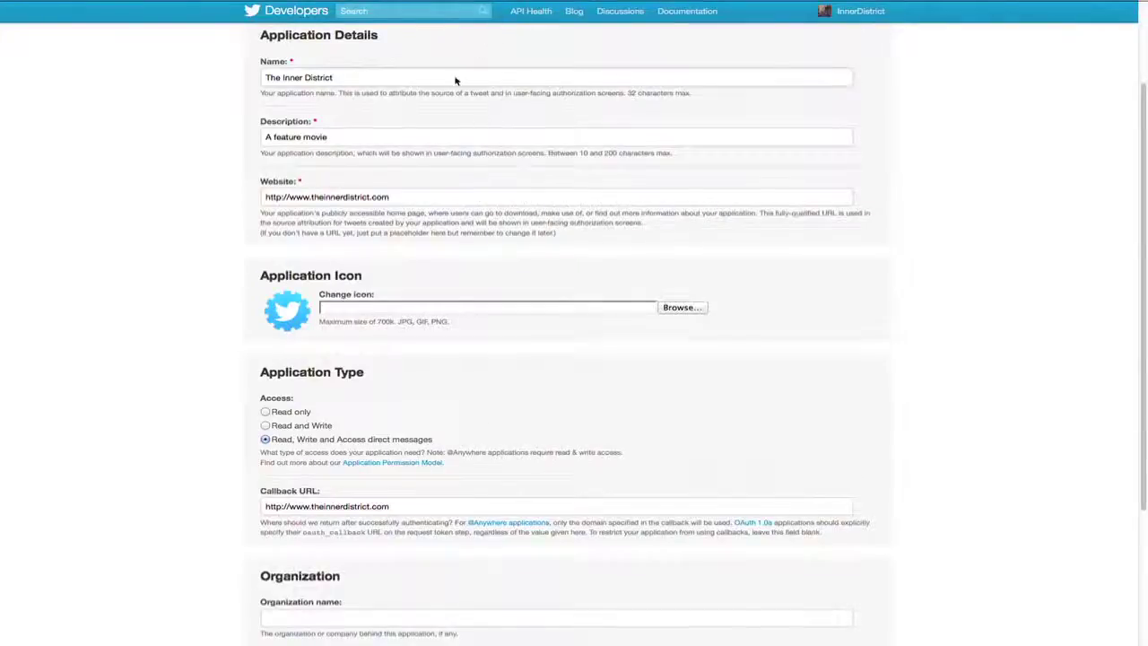
pyautogui.scroll(2, 458, 79)
# Step: Recreate the Twitter application's access token from its details page
pyautogui.click(275, 71)
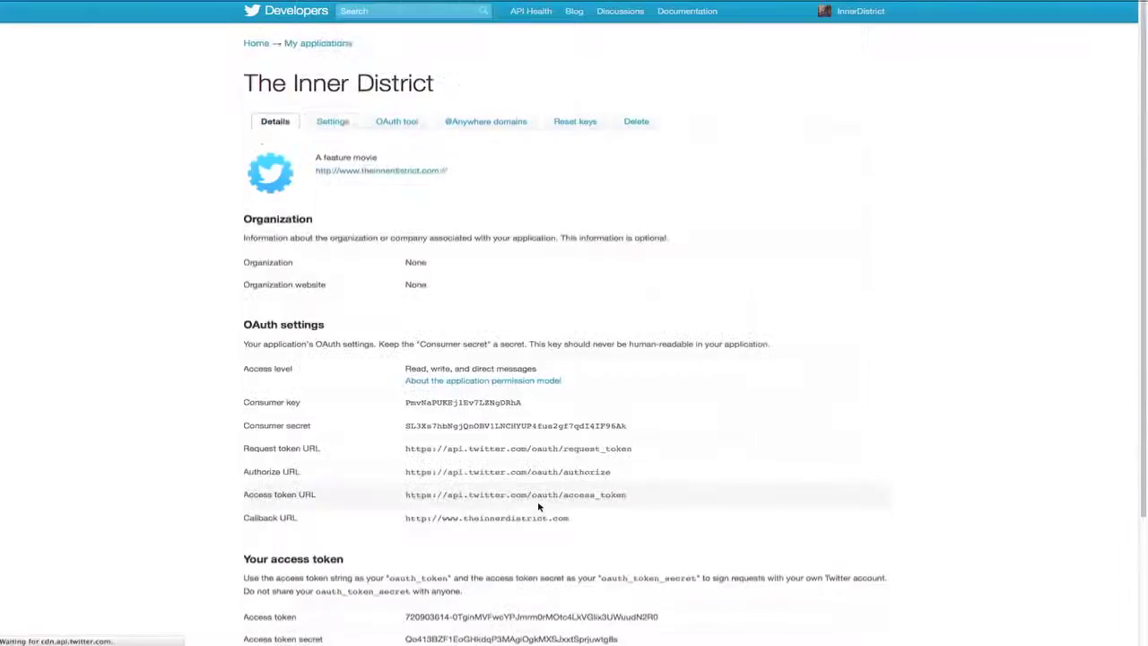
pyautogui.scroll(-3, 538, 507)
pyautogui.click(339, 554)
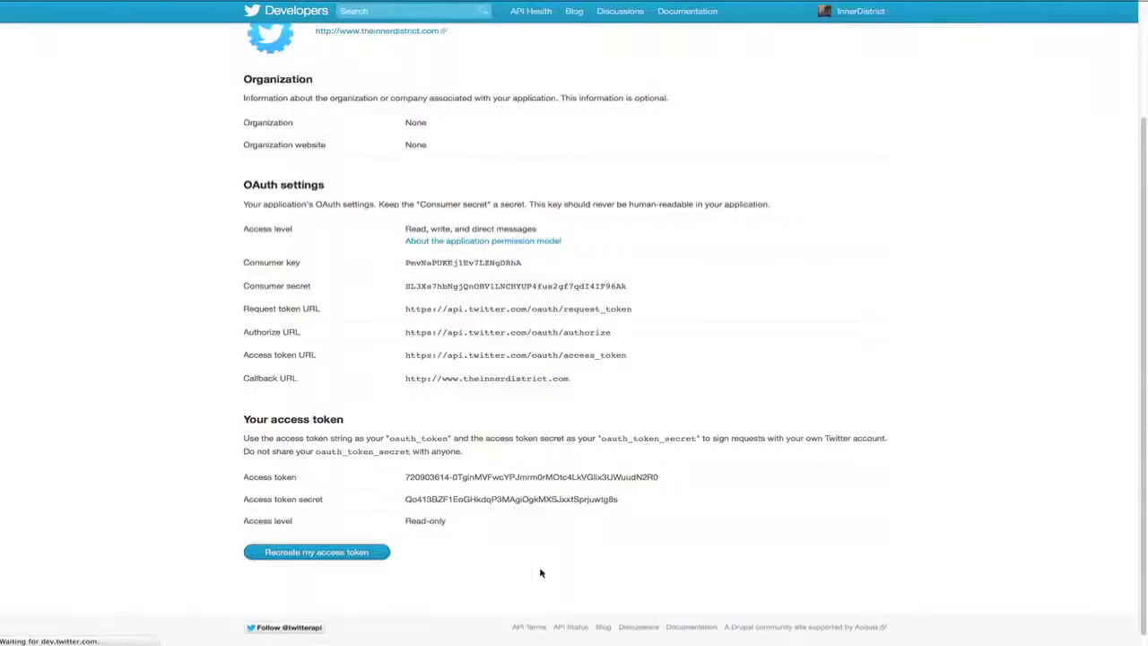
pyautogui.scroll(-3, 540, 538)
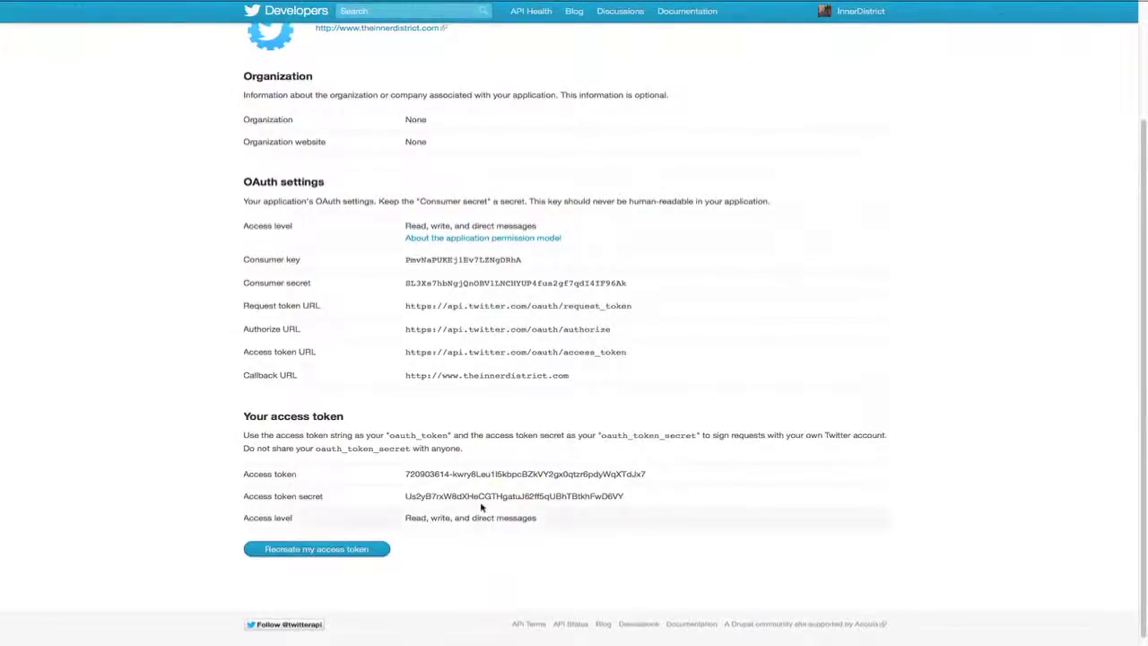
# Step: Disconnect WordPress from Twitter and copy the recreated access token into the Access Token field of the WP to Twitter options
pyautogui.moveTo(672, 475); pyautogui.dragTo(418, 475)
pyautogui.moveTo(418, 474); pyautogui.dragTo(403, 475)
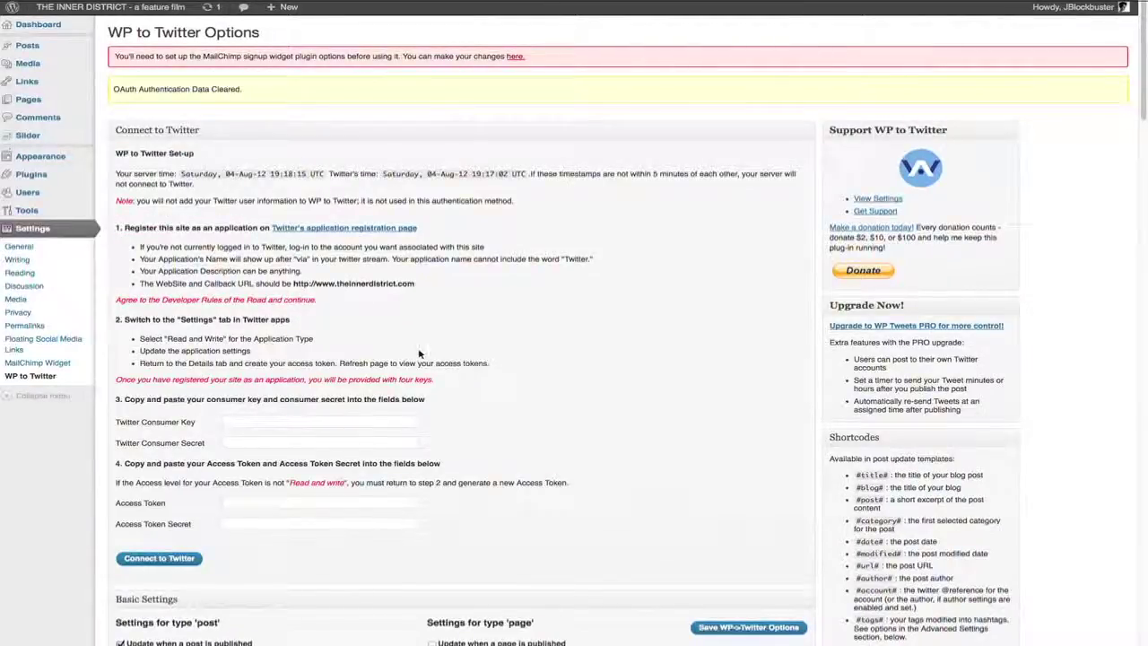
pyautogui.click(264, 509)
pyautogui.hotkey('ctrl', 'v')
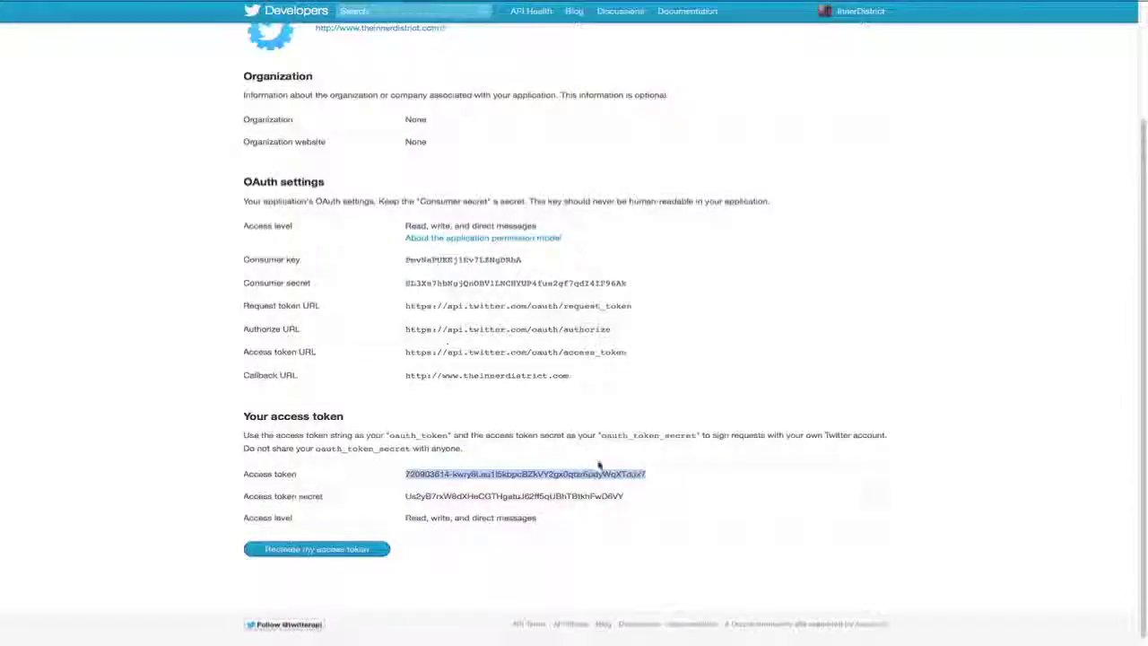
# Step: Copy the new access token secret and the consumer key into the matching fields of the WP to Twitter options
pyautogui.moveTo(637, 496); pyautogui.dragTo(403, 496)
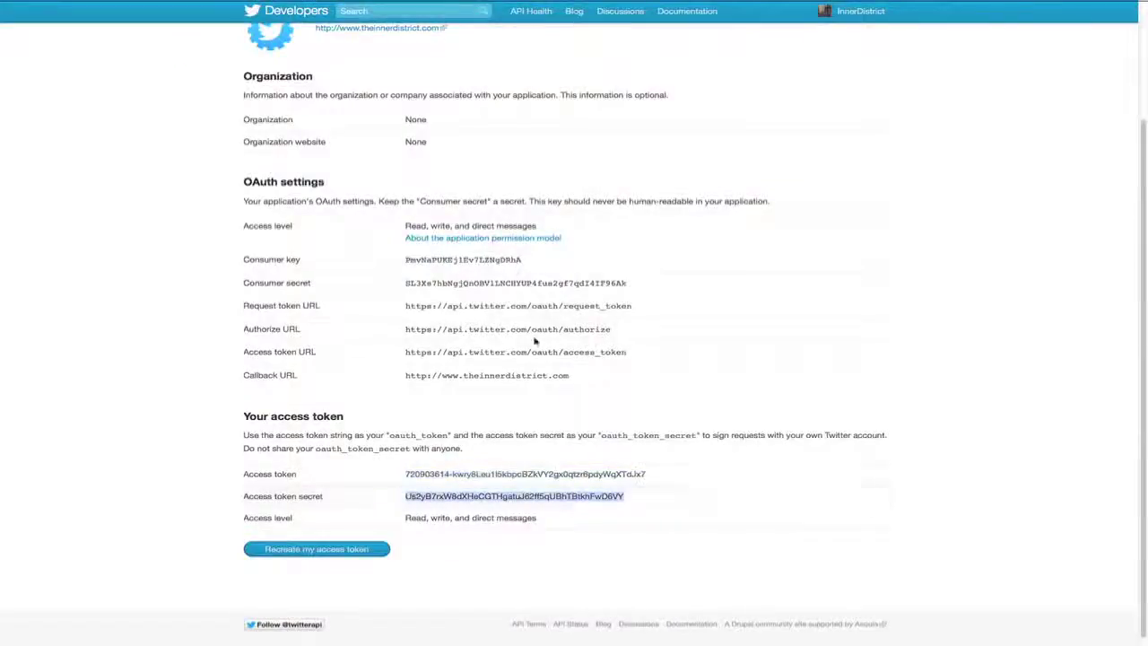
pyautogui.scroll(2, 525, 261)
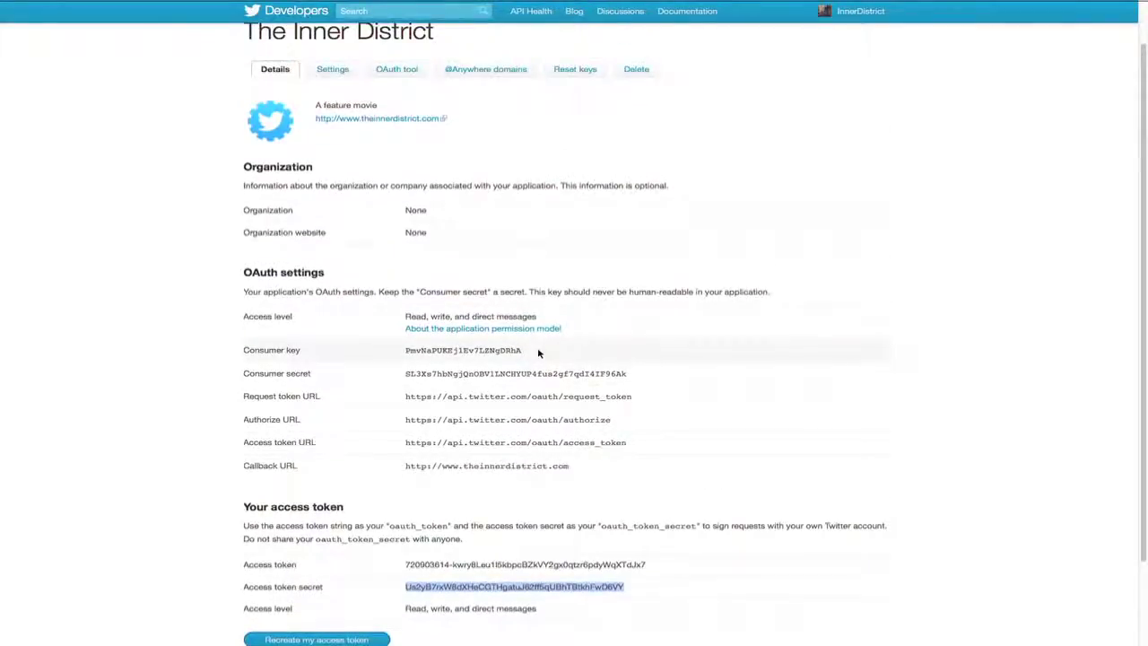
pyautogui.moveTo(538, 352); pyautogui.dragTo(410, 355)
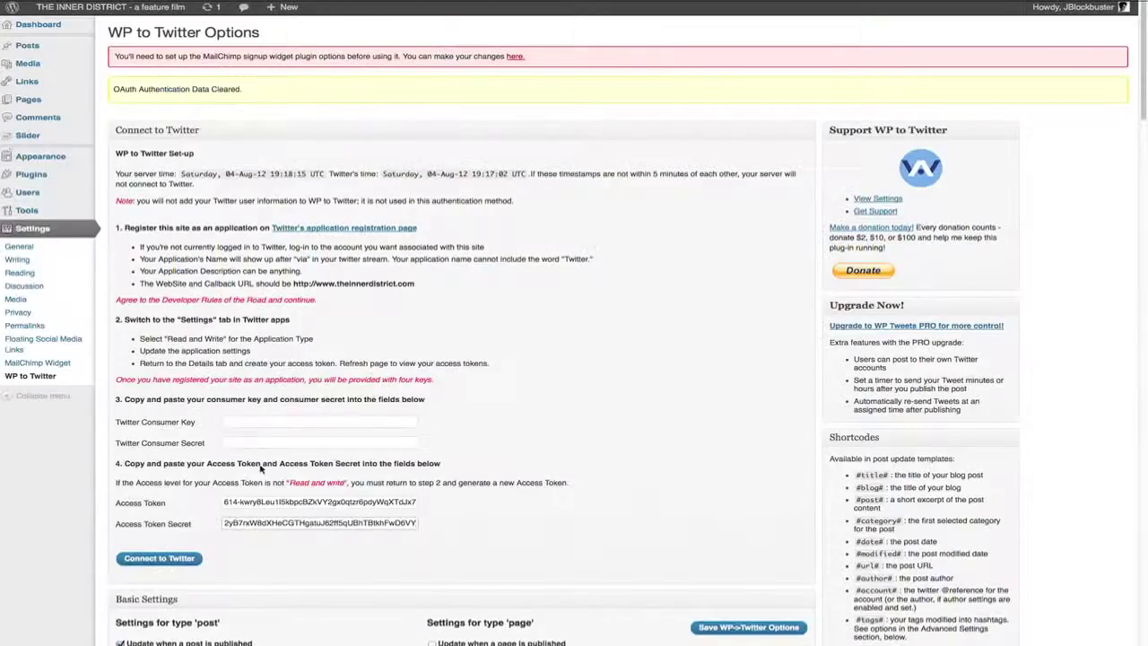
pyautogui.click(280, 422)
pyautogui.hotkey('ctrl', 'v')
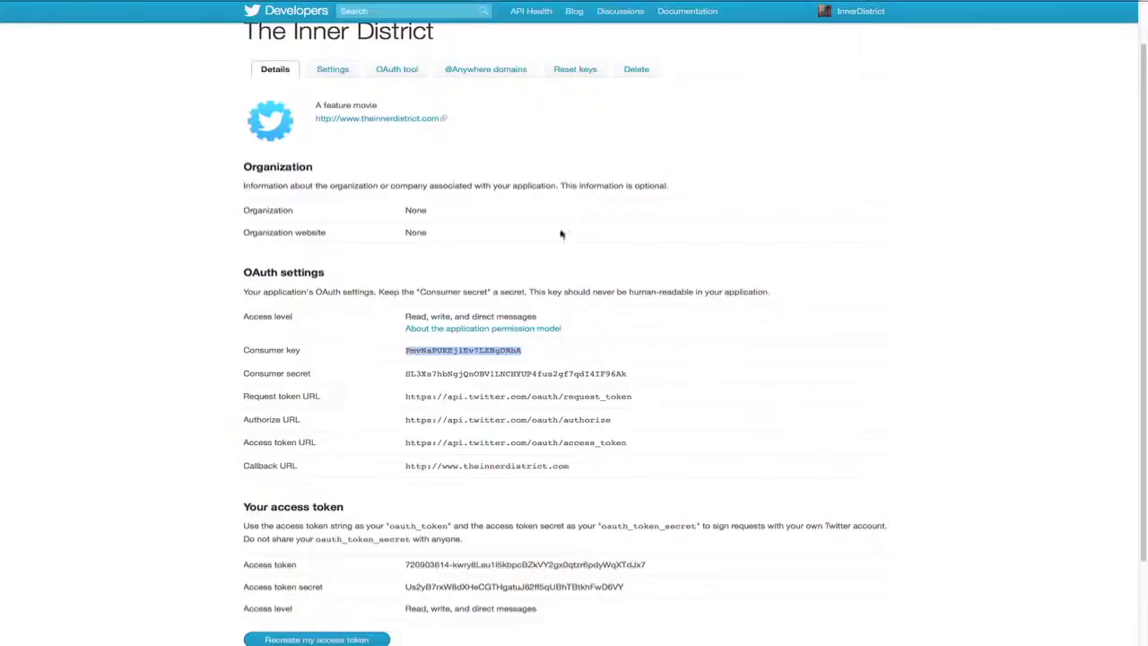
# Step: Copy the consumer secret into the Twitter Consumer Secret field, connect the plugin to Twitter and reload its settings
pyautogui.moveTo(633, 375); pyautogui.dragTo(410, 377)
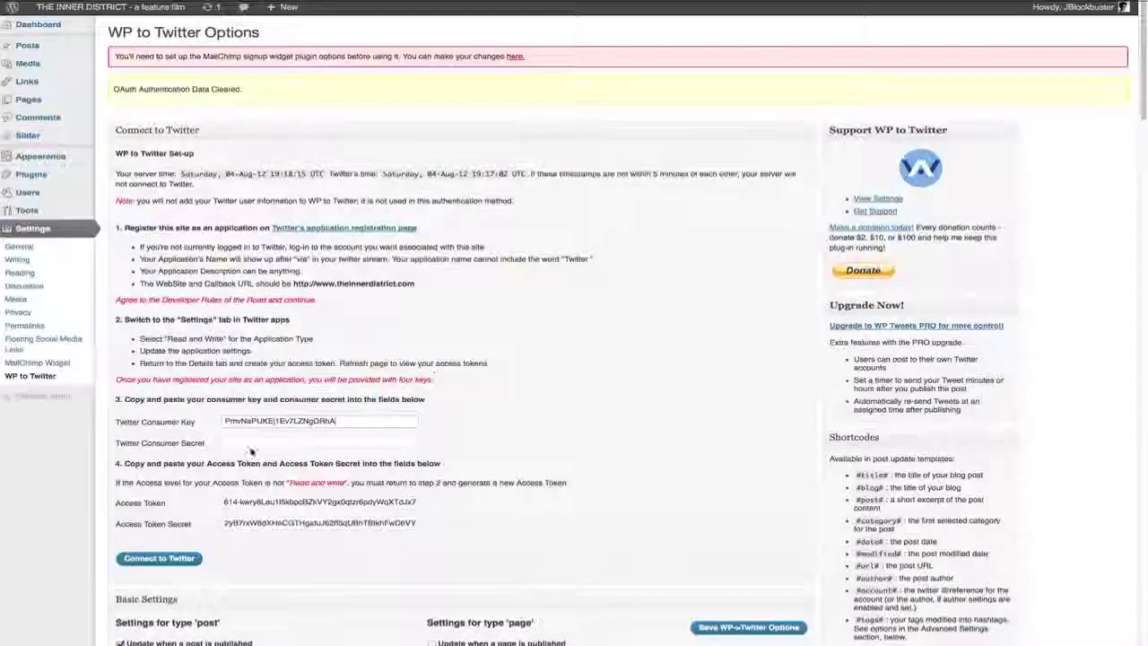
pyautogui.click(280, 443)
pyautogui.hotkey('ctrl', 'v')
pyautogui.click(169, 560)
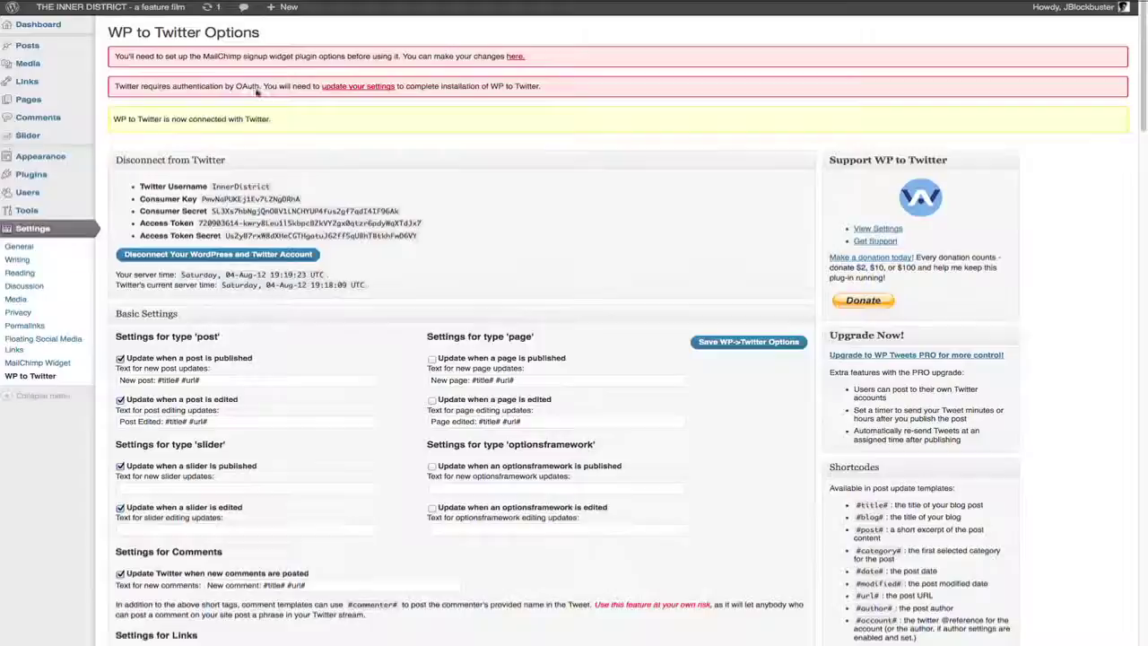
pyautogui.click(356, 87)
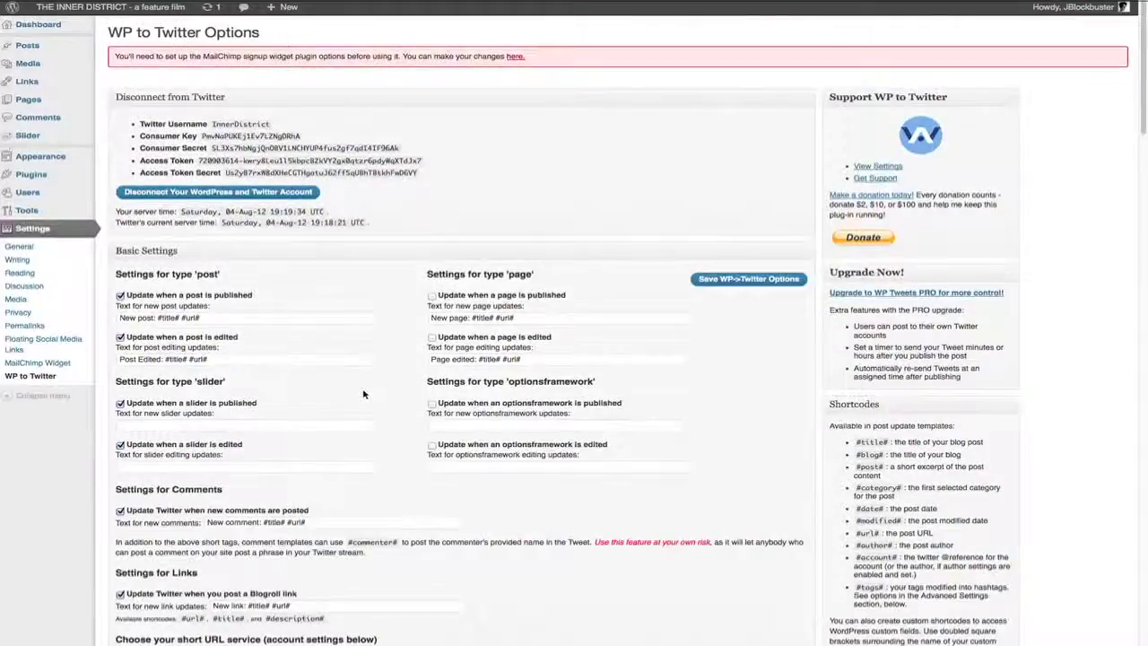
# Step: Run the WP to Twitter support test and review the plugin's options
pyautogui.scroll(-20, 655, 446)
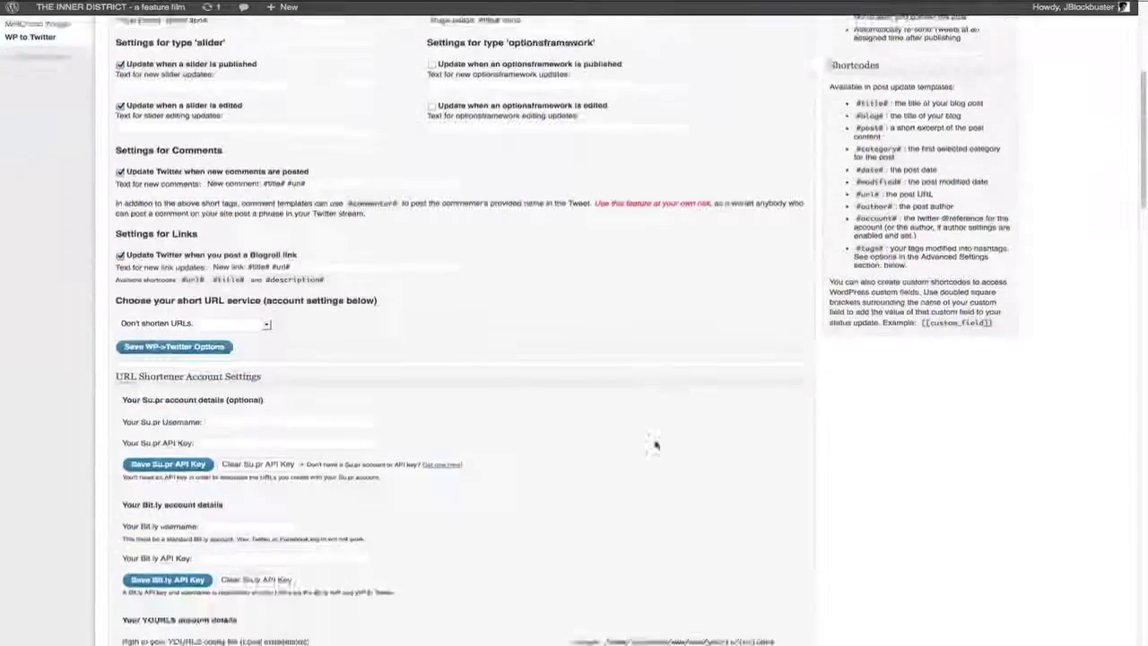
pyautogui.scroll(-6, 657, 443)
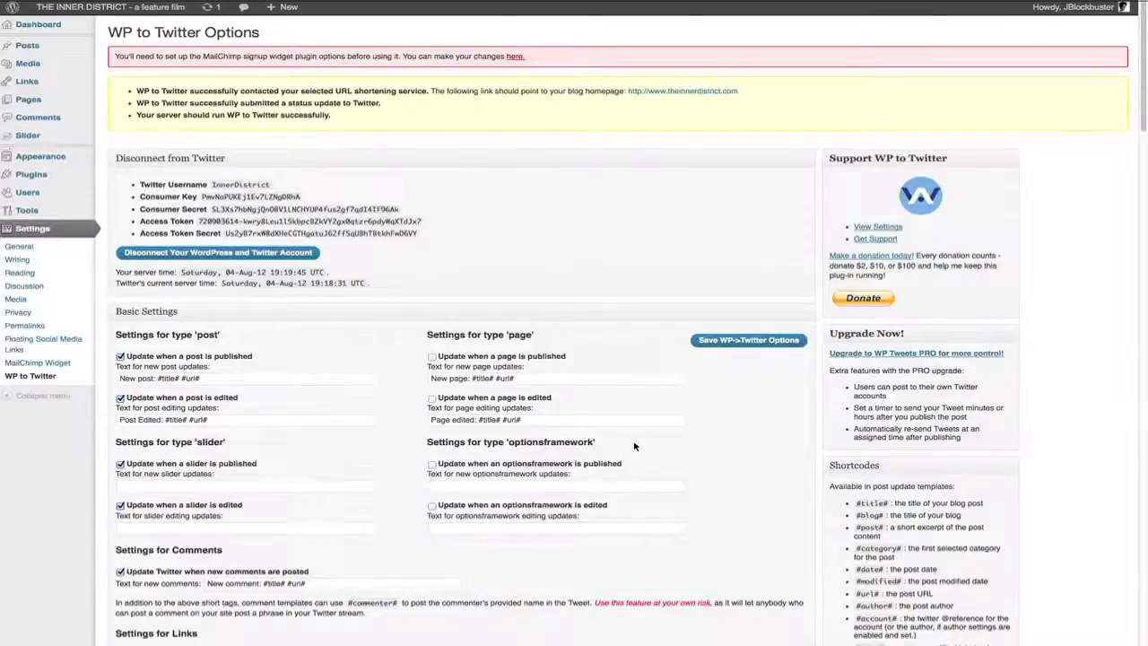
pyautogui.scroll(-15, 634, 446)
pyautogui.scroll(-12, 634, 446)
pyautogui.scroll(-12, 635, 446)
pyautogui.scroll(20, 634, 446)
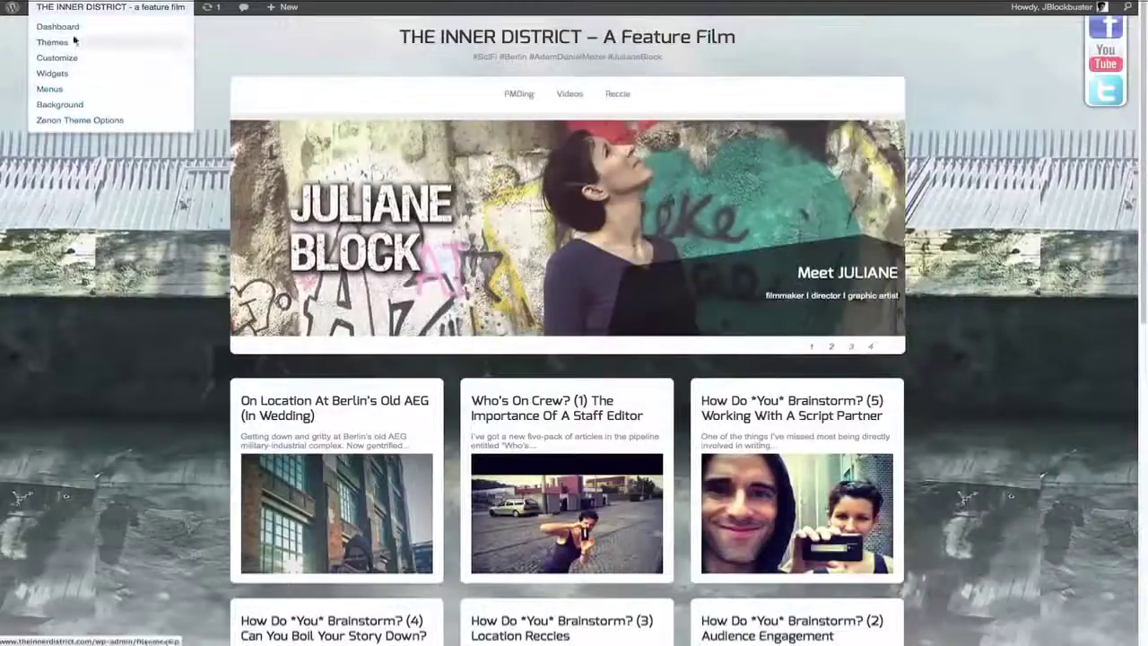
# Step: Open the draft post "Atop the Flakturm in Wedding, Berlin..." for editing from the list of all posts
pyautogui.click(77, 28)
pyautogui.moveTo(54, 78)
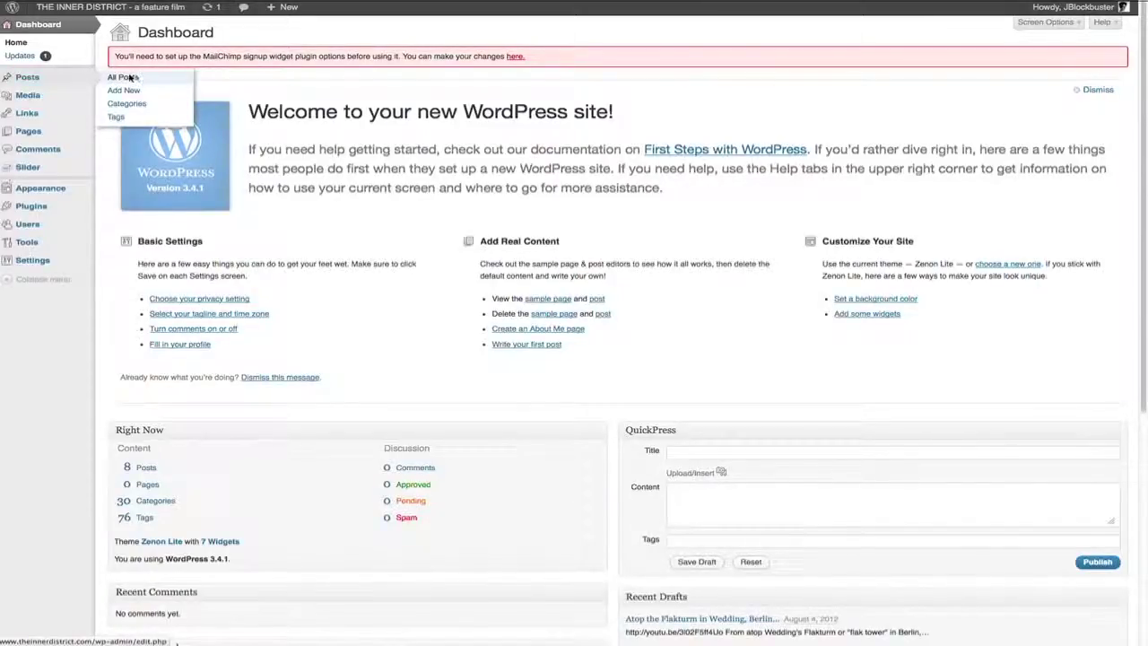
pyautogui.click(126, 78)
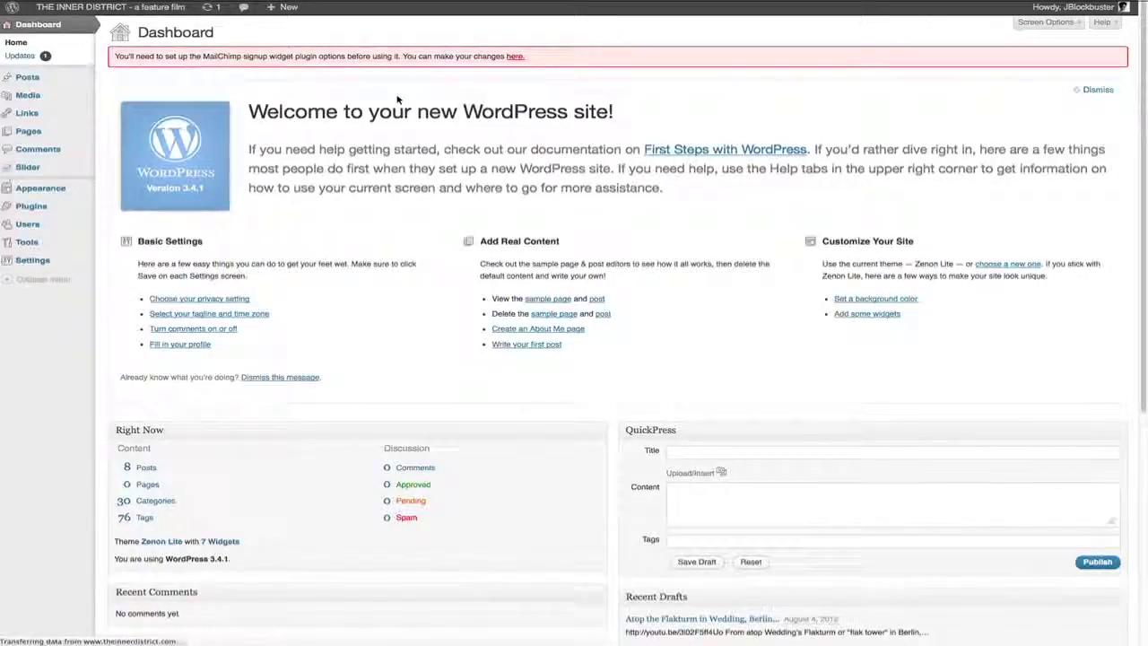
pyautogui.moveTo(235, 152)
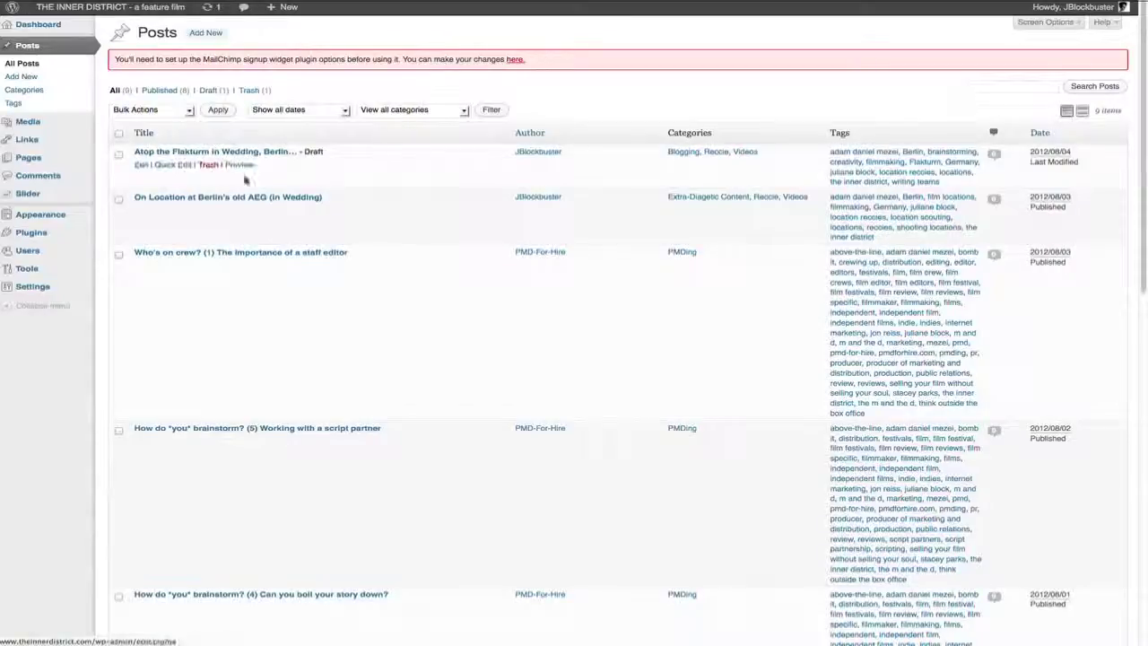
pyautogui.click(139, 166)
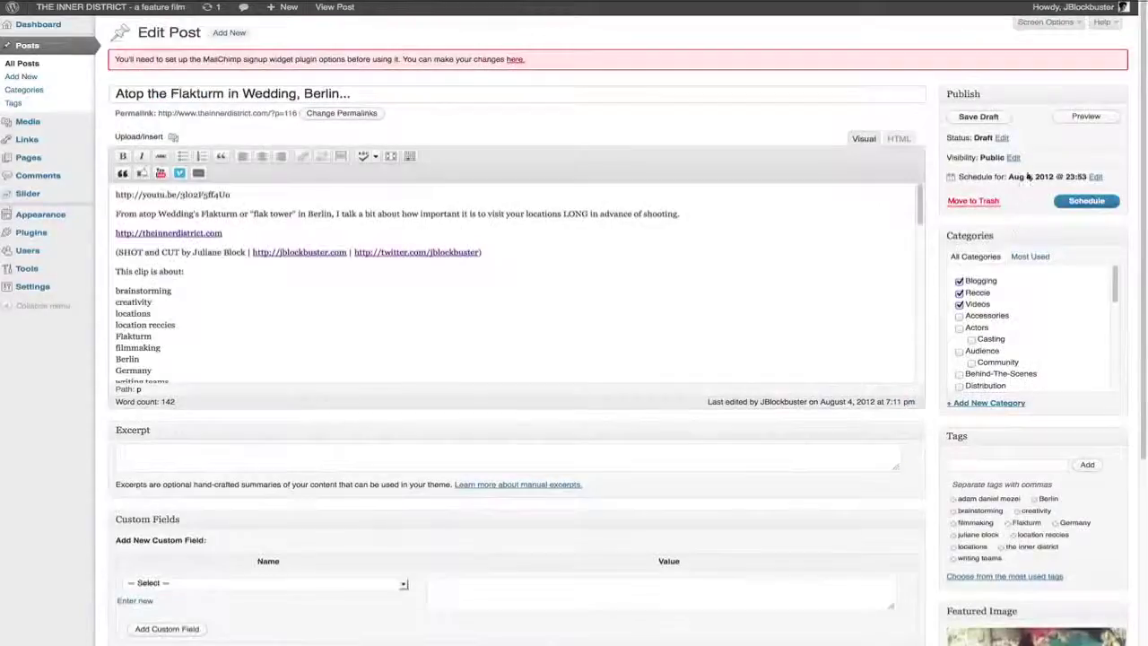
# Step: Schedule the draft post for publication on Aug 4, 2012 at 19:22
pyautogui.click(1095, 177)
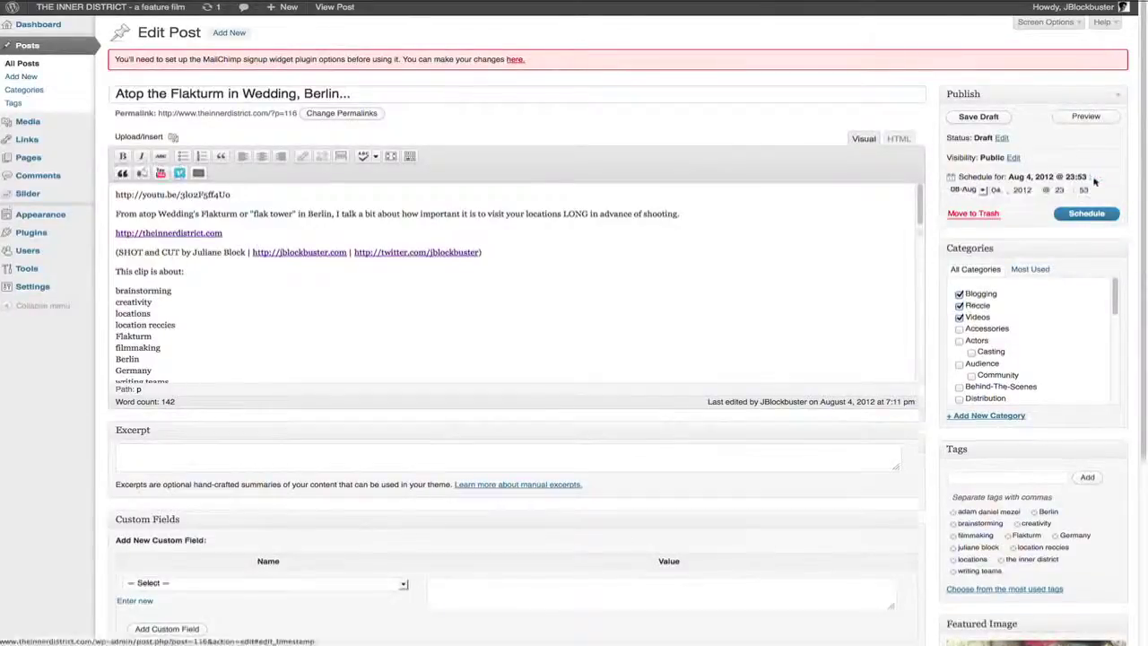
pyautogui.write('19')
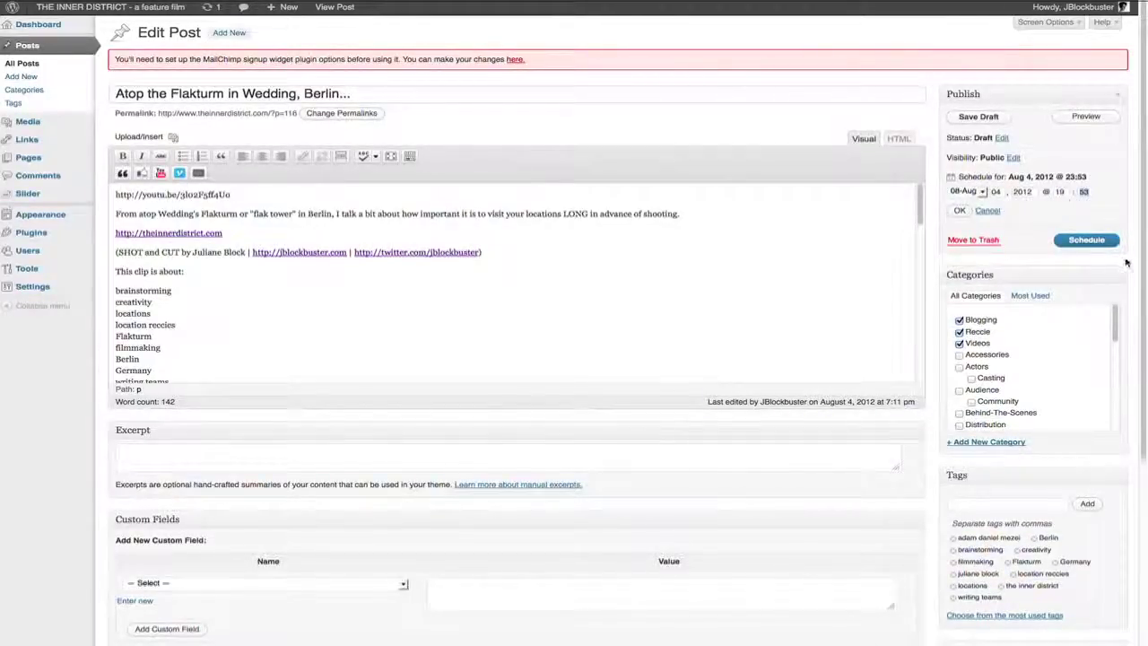
pyautogui.write('22')
pyautogui.click(1002, 137)
pyautogui.click(1014, 156)
pyautogui.click(1004, 177)
pyautogui.click(1038, 153)
pyautogui.click(1001, 138)
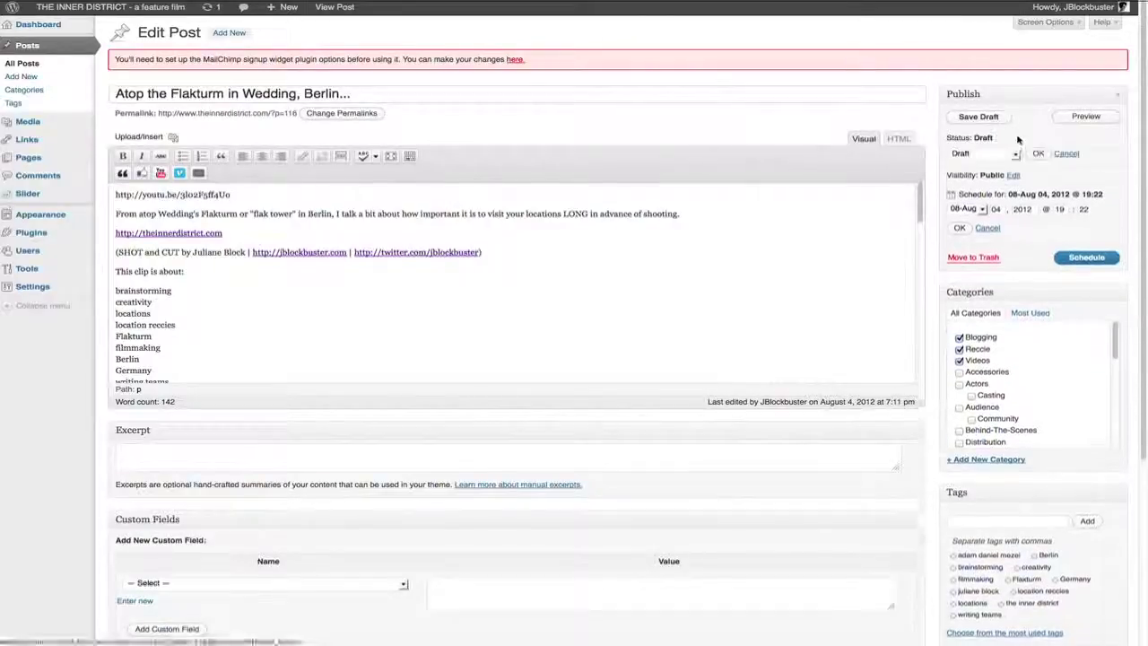
pyautogui.click(1076, 258)
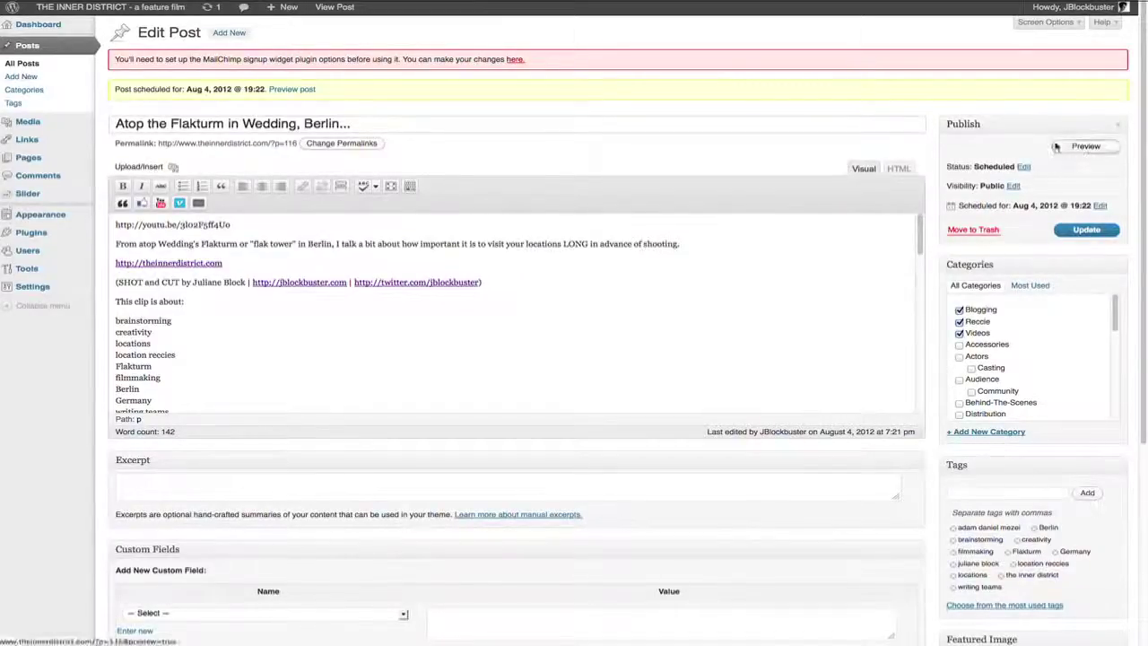
# Step: Show the new tweet on The Inner District's Twitter profile and follow the site link in the WP to Twitter test tweet
pyautogui.click(95, 7)
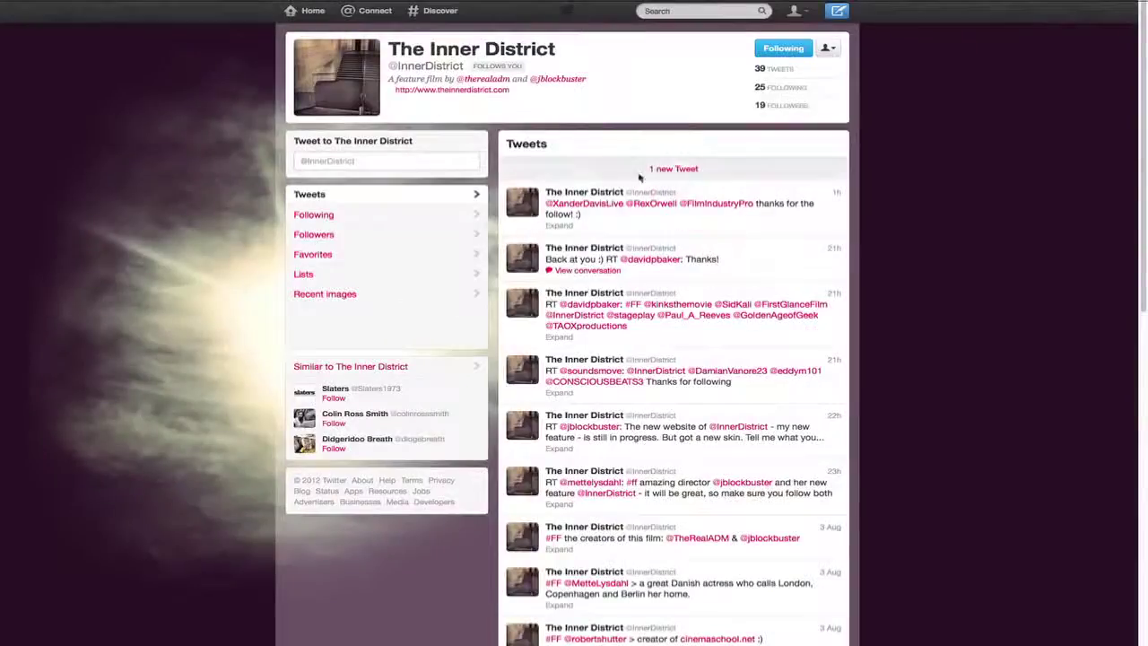
pyautogui.click(673, 169)
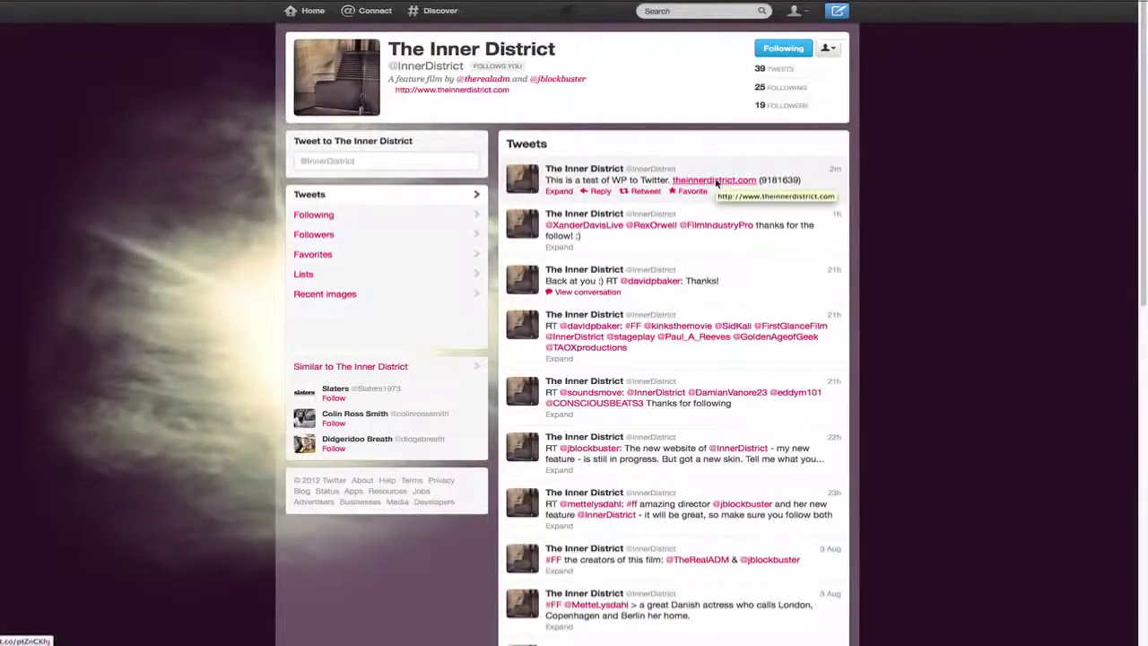
pyautogui.click(716, 182)
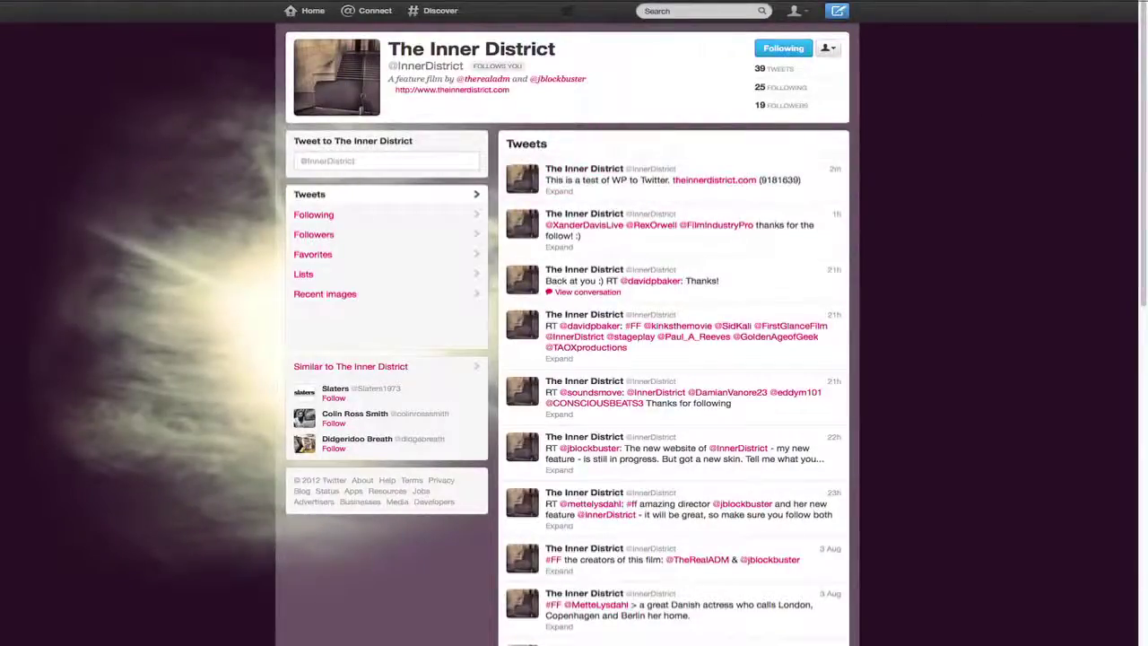
# Step: Reload the Twitter profile and follow the link in the new-post tweet to look through the published post
pyautogui.press('super+r')
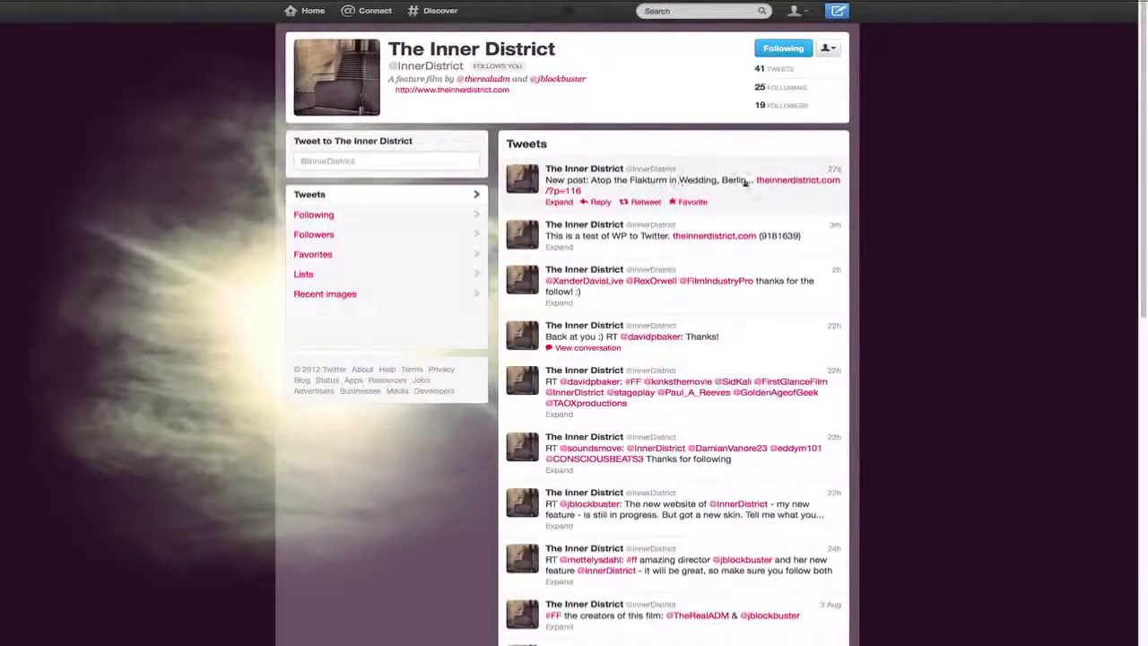
pyautogui.click(786, 181)
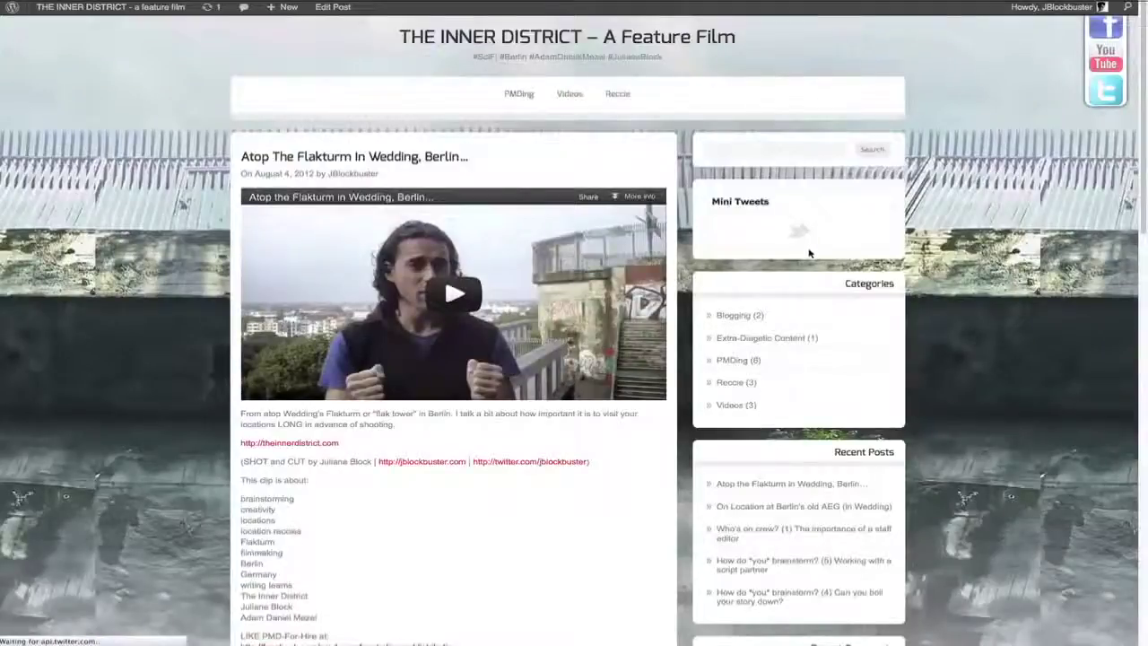
pyautogui.scroll(-15, 558, 322)
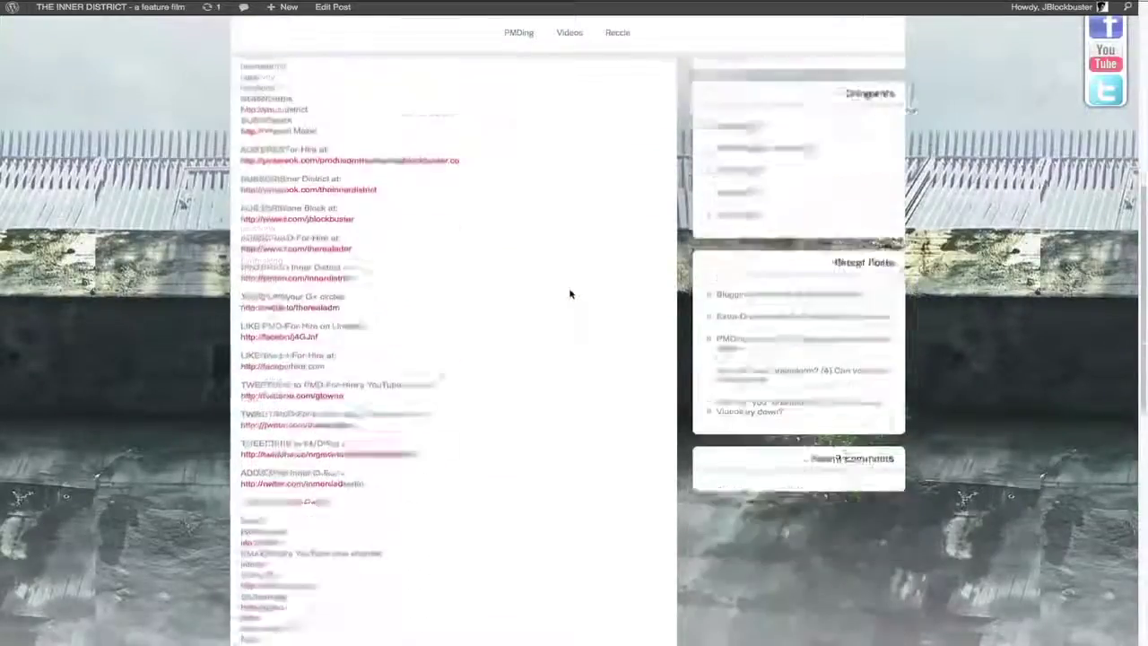
pyautogui.scroll(15, 571, 293)
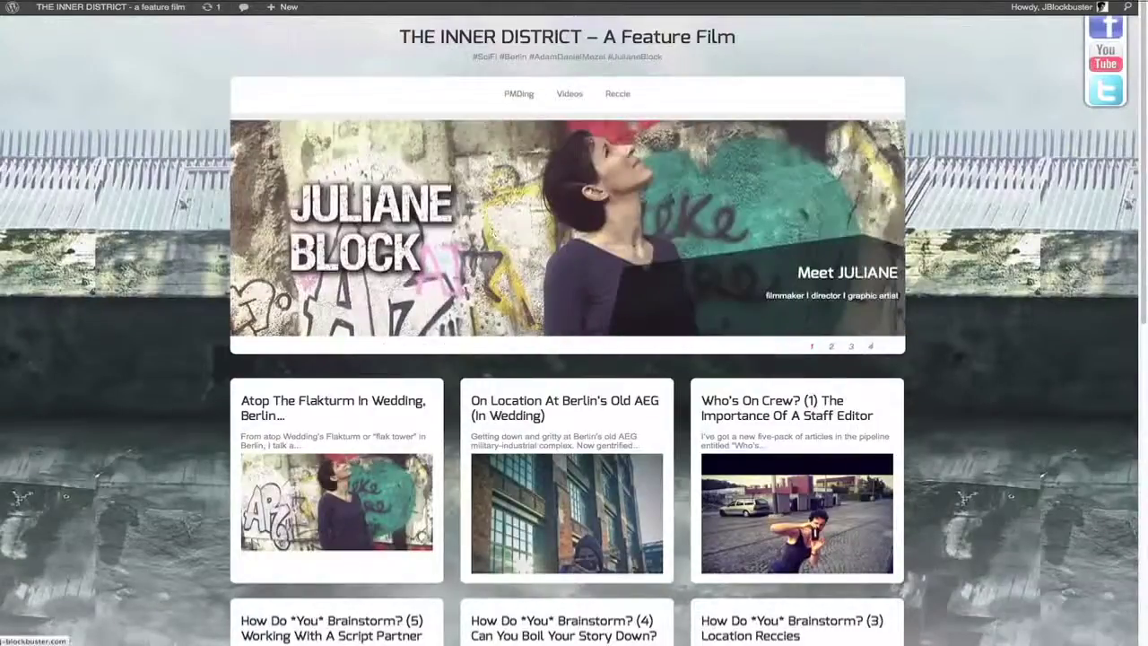
# Step: Open the Facebook and Twitter pages linked from the site's home page
pyautogui.click(1105, 27)
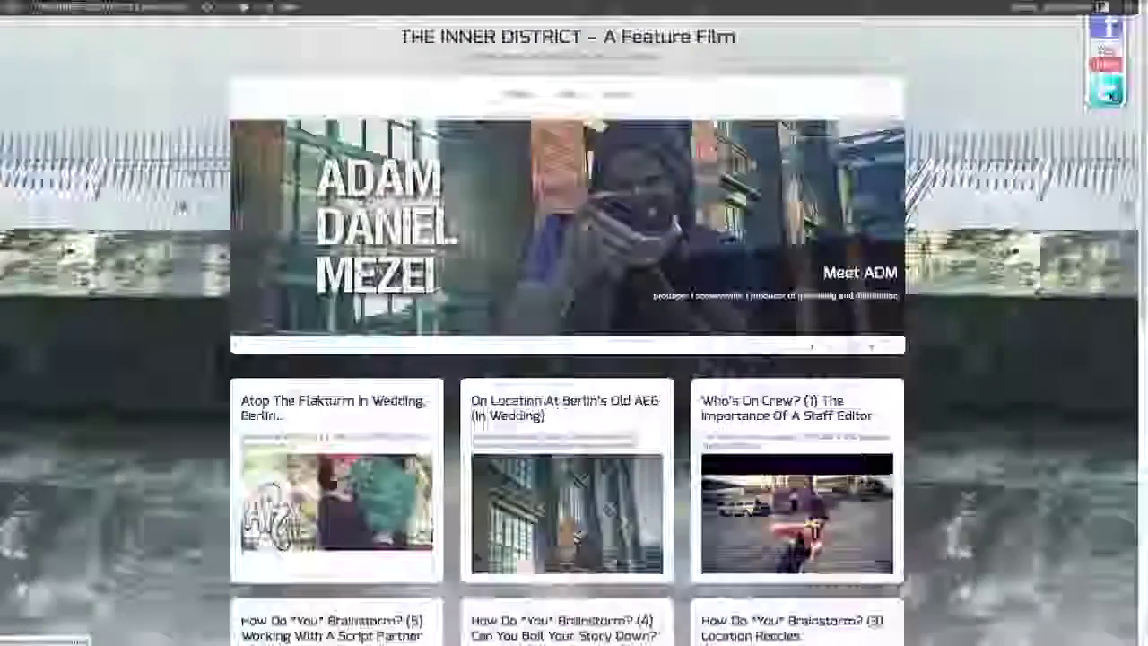
pyautogui.click(1108, 93)
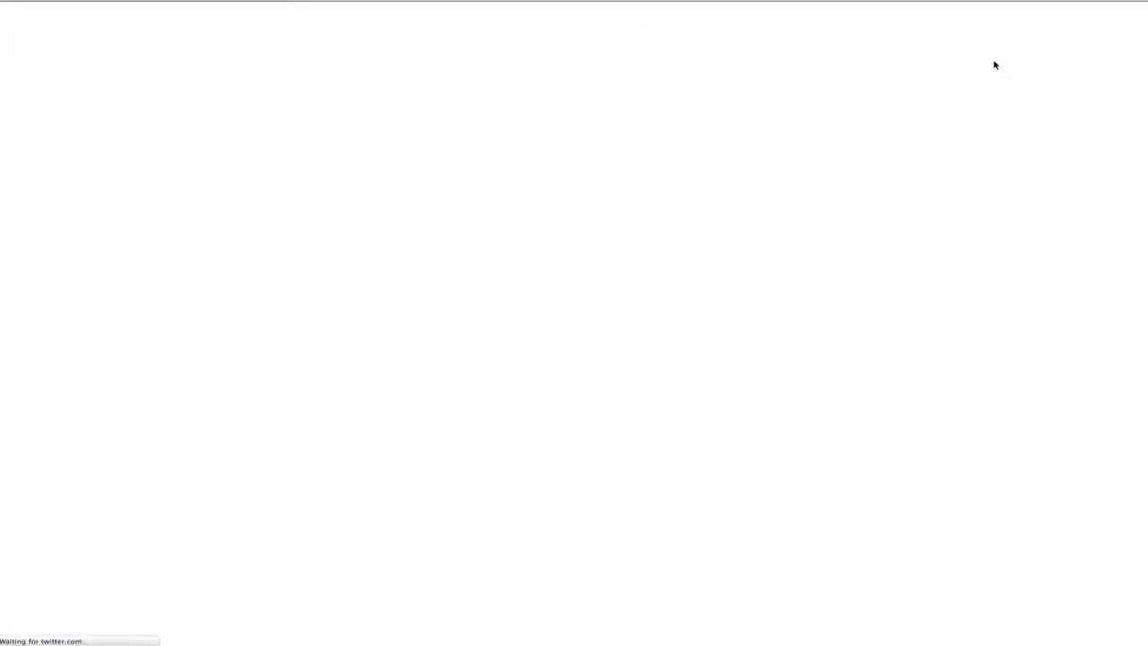